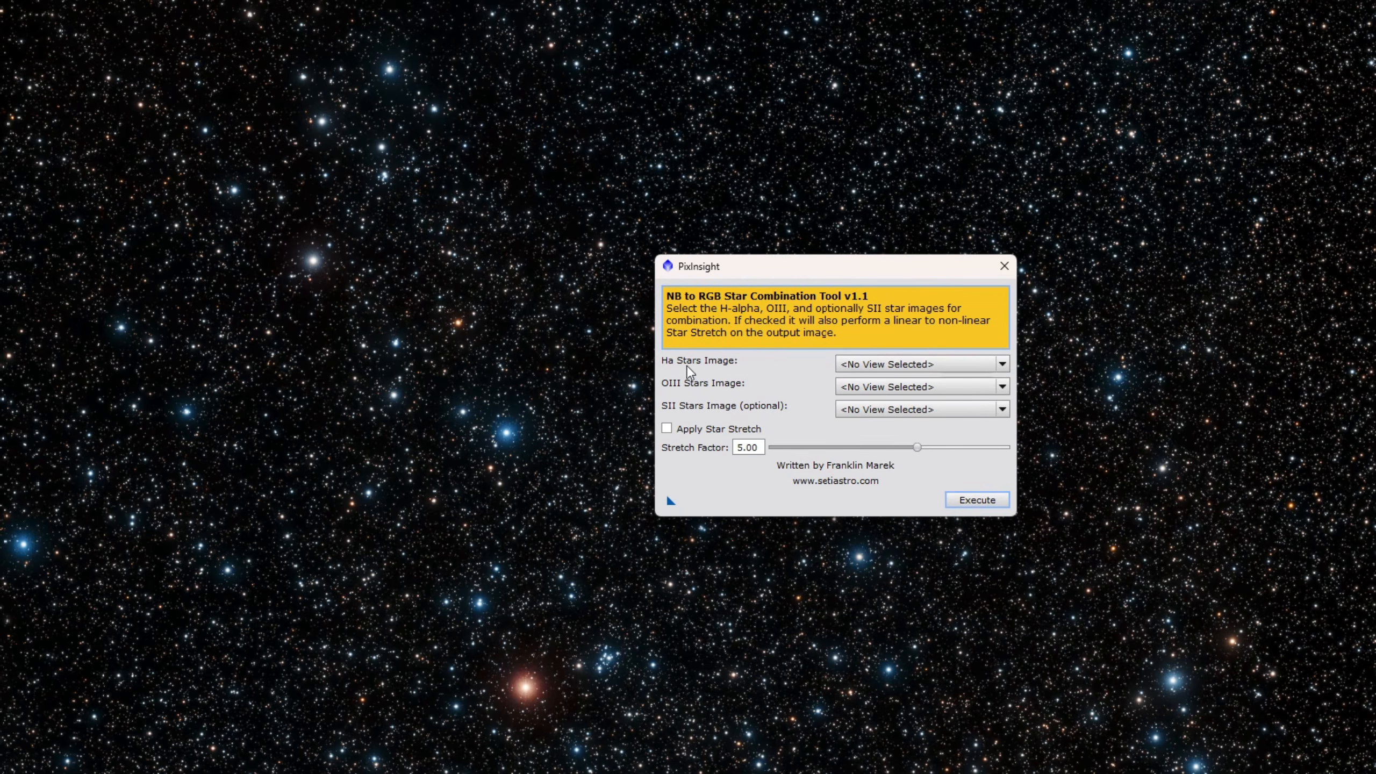
- Assign Ha_stars as the Ha stars image and OIII_stars as the OIII stars image in the NB to RGB Star Combination Tool
left_click(880, 375)
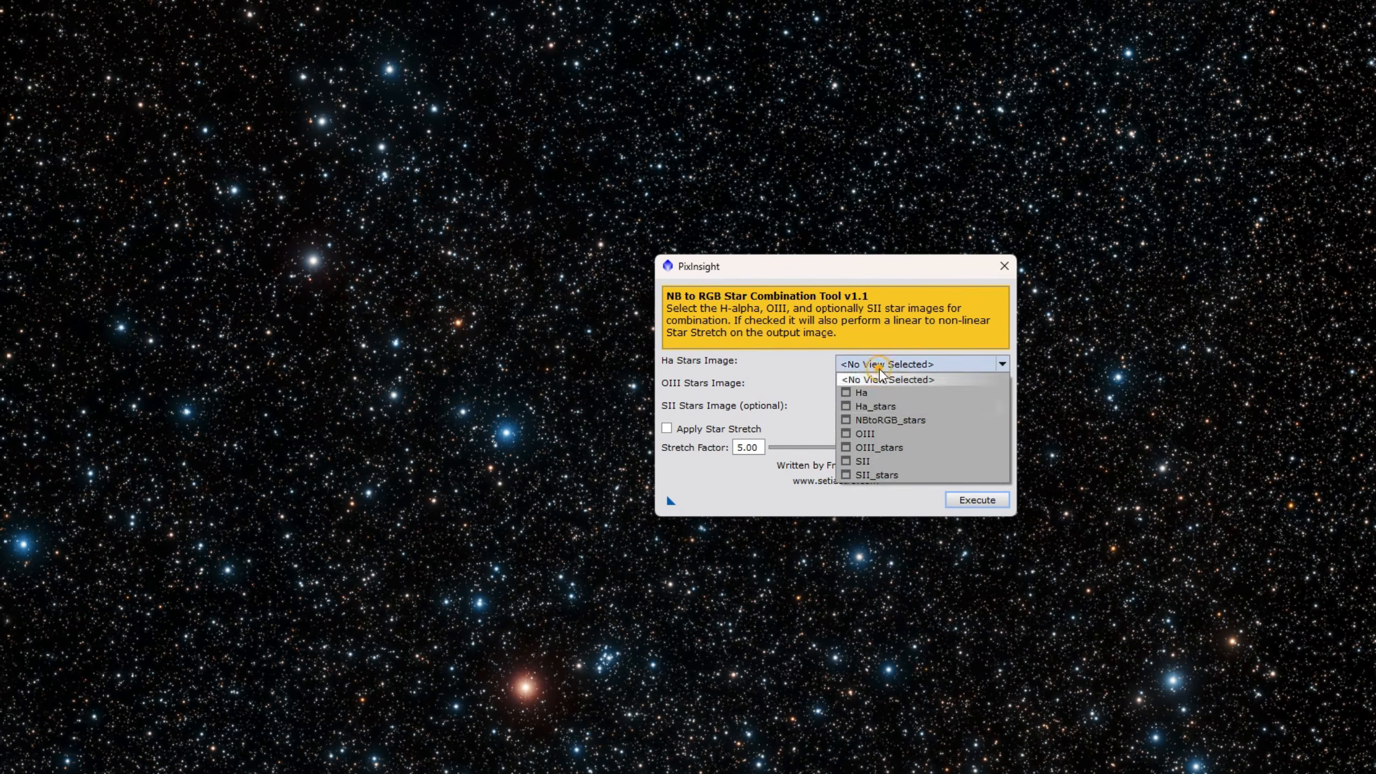
left_click(875, 406)
left_click(869, 390)
left_click(889, 469)
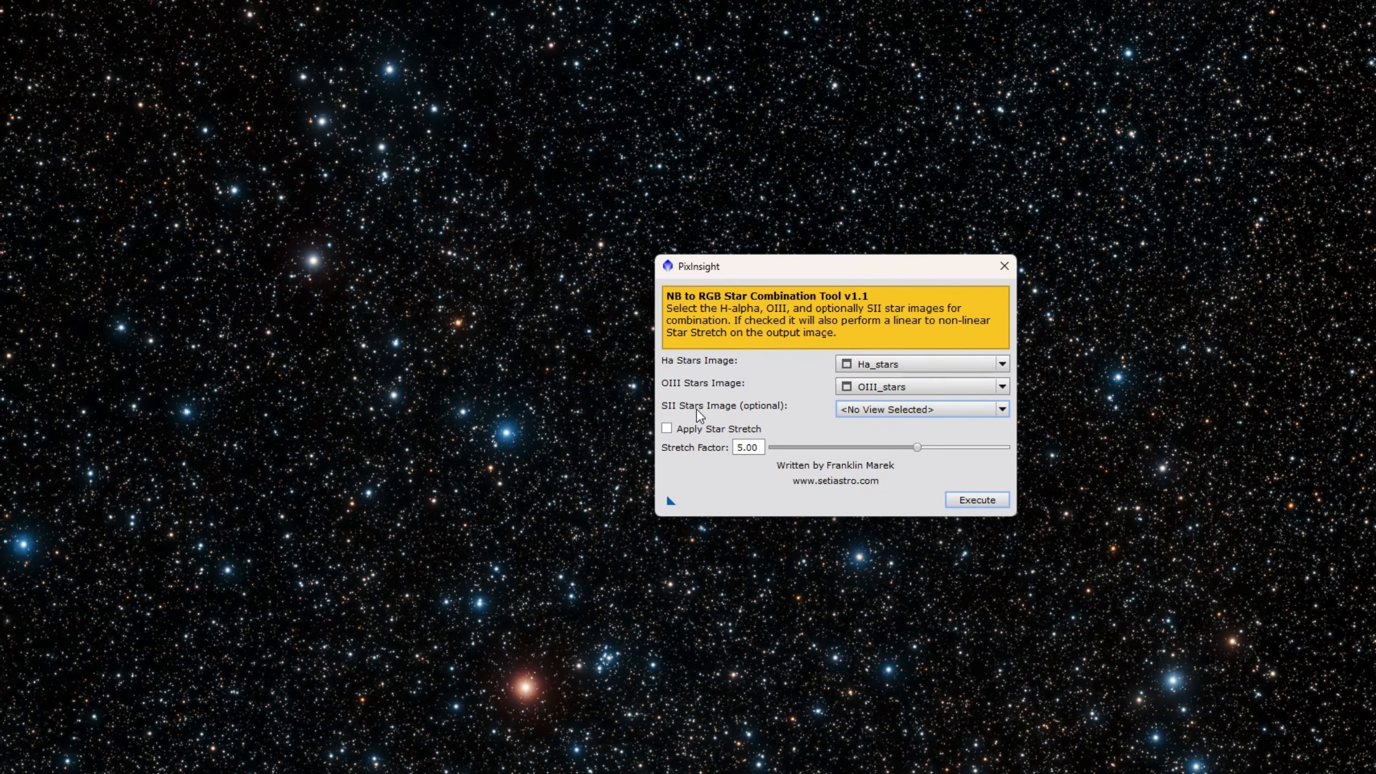
- Assign SII_stars as the optional SII stars image and clear that selection again
left_click(883, 410)
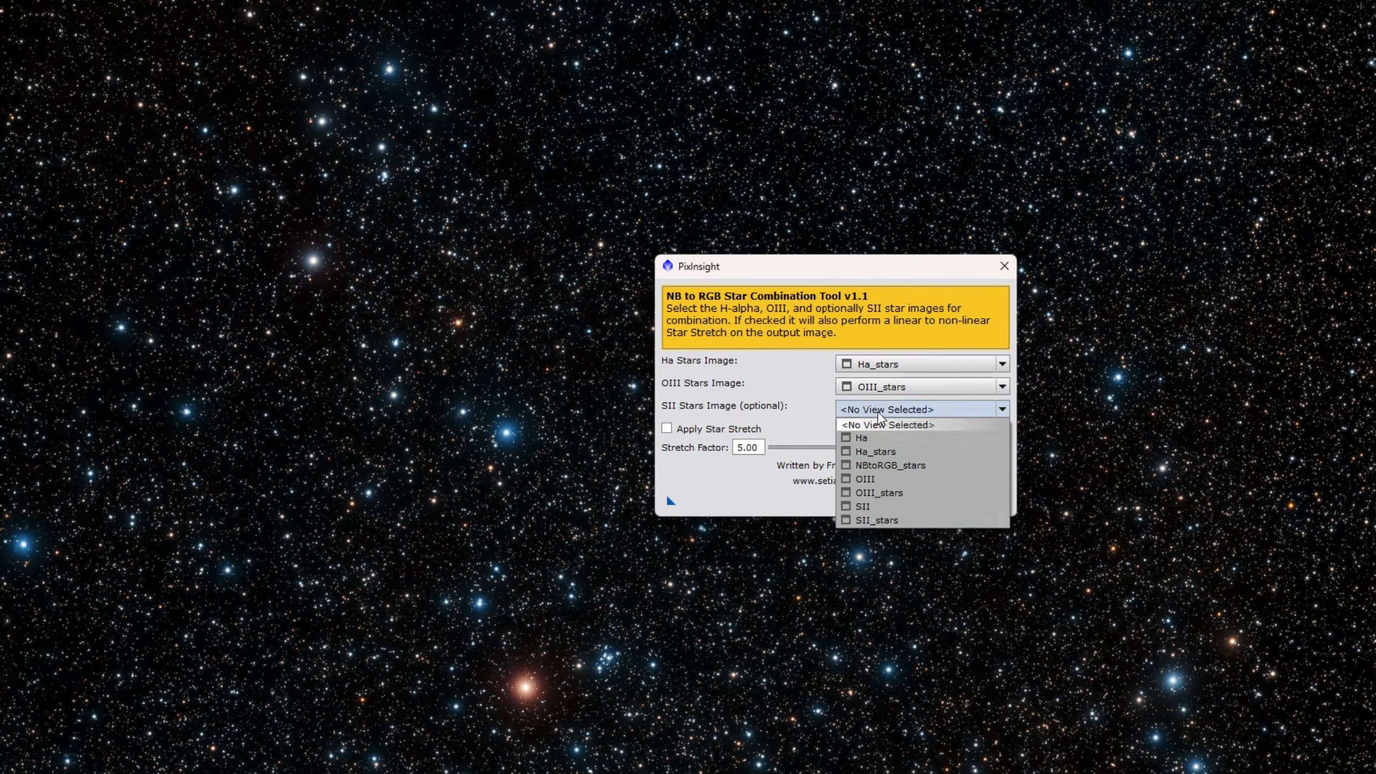
left_click(892, 522)
left_click(848, 411)
left_click(853, 427)
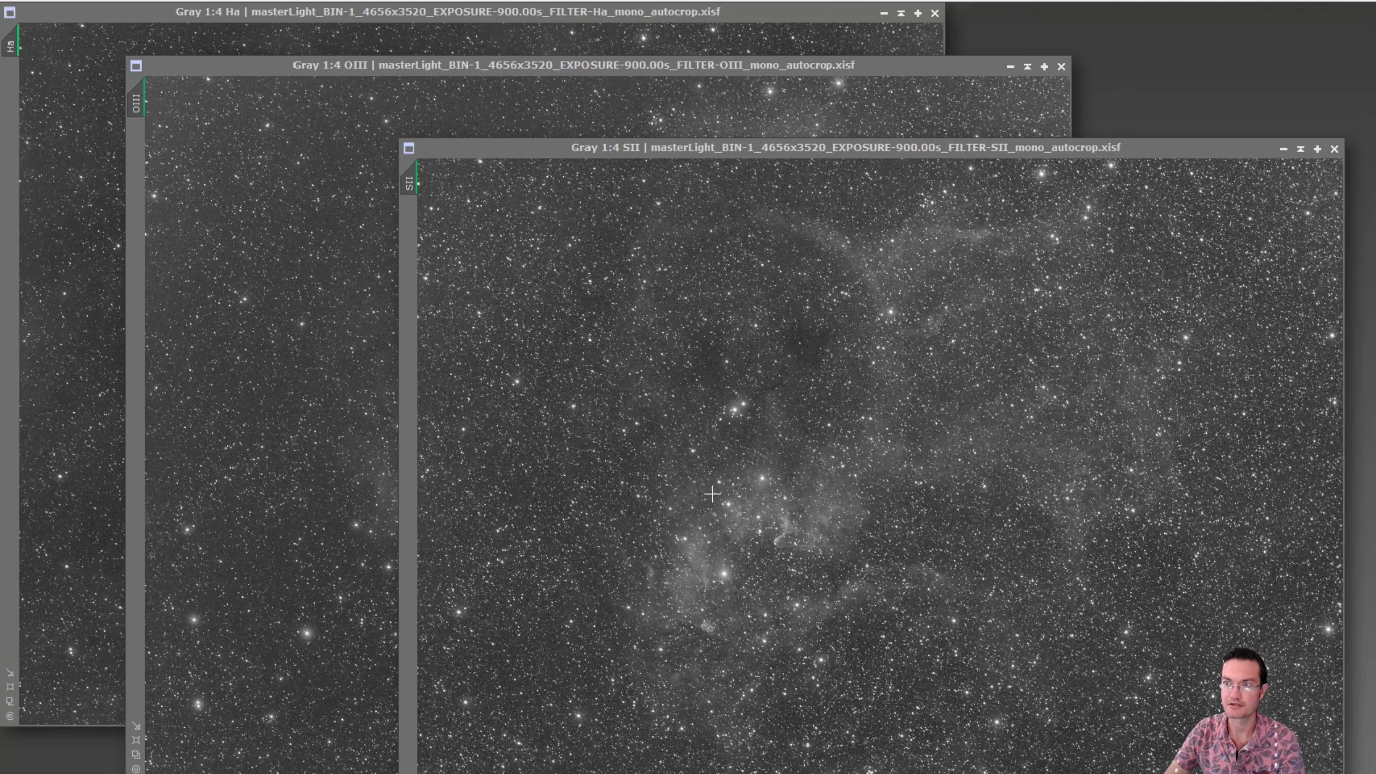
- Compare the SII and OIII master images without and with their screen stretch
left_click(692, 505)
key("F12")
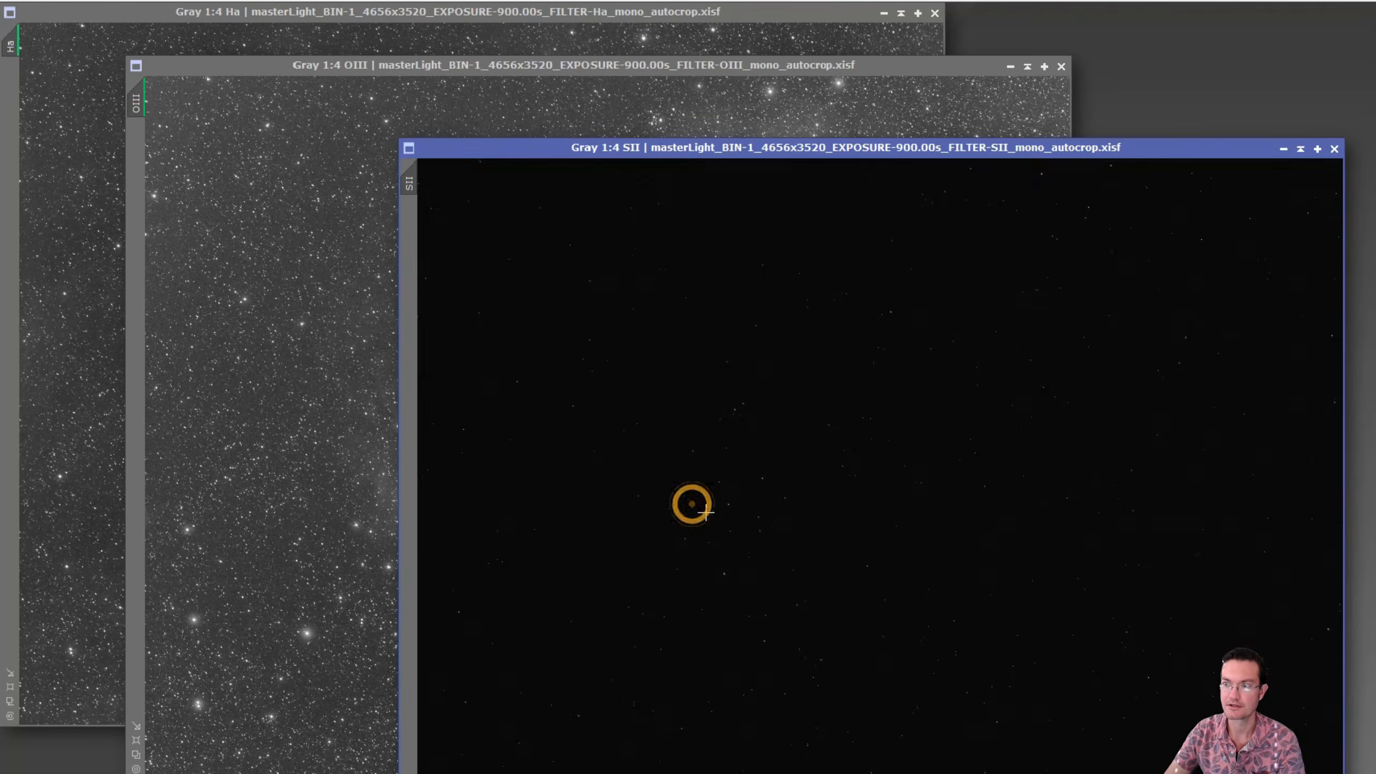
key("F12")
left_click(344, 402)
key("F12")
key("F12")
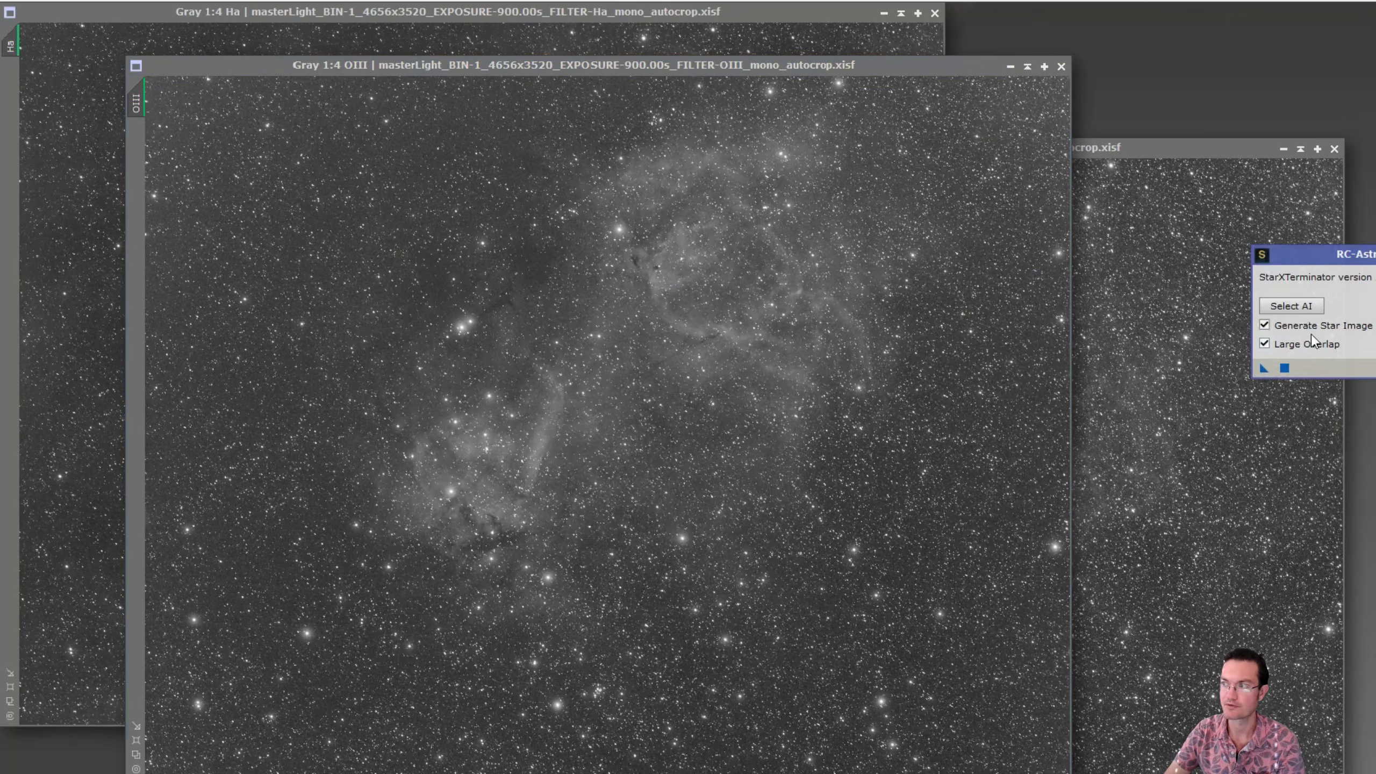
- Disable Large Overlap in StarXTerminator and apply it to the Ha image with Generate Star Image enabled
left_click_drag(1313, 255, 1035, 184)
left_click(986, 271)
left_click_drag(986, 296, 64, 209)
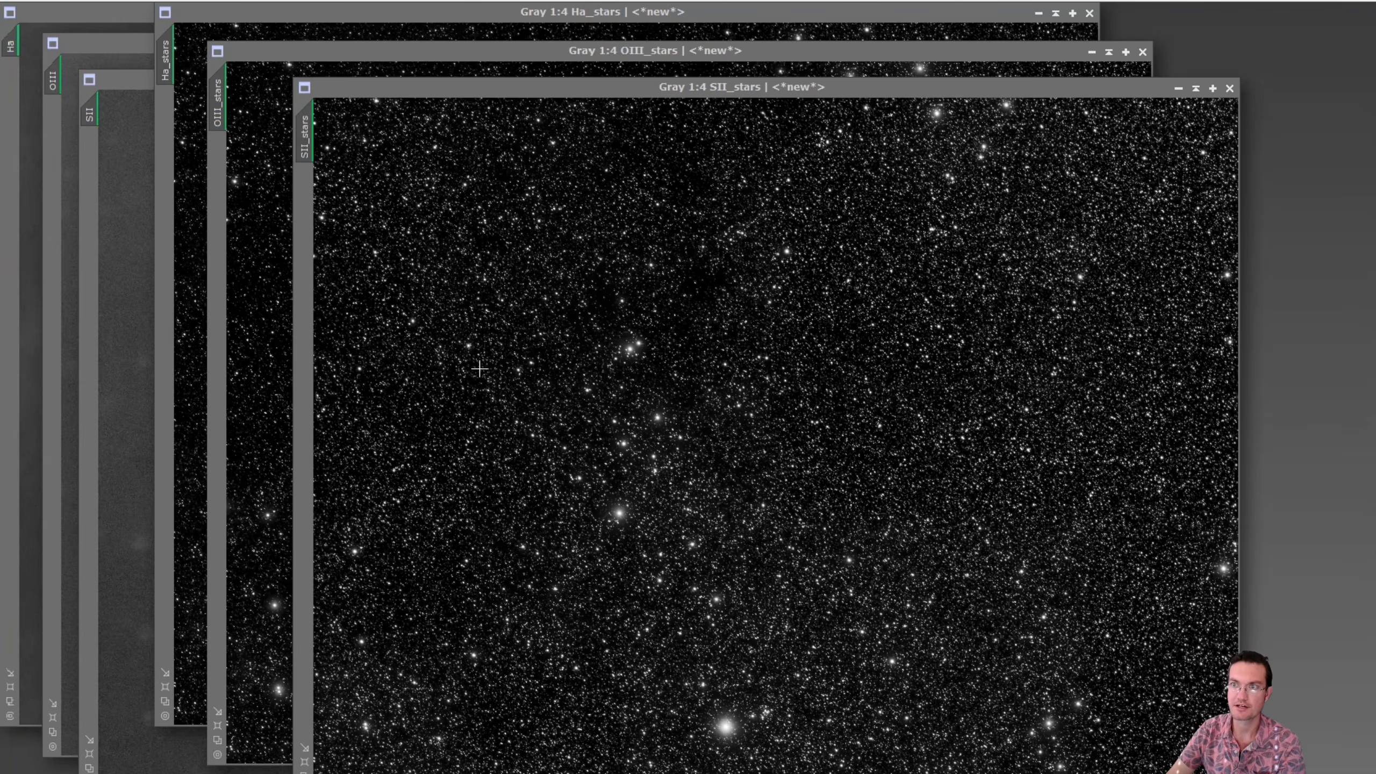
- Open the NB to RGB Star Combination script and assign Ha_stars and OIII_stars as its Ha and OIII star images
left_click(417, 1)
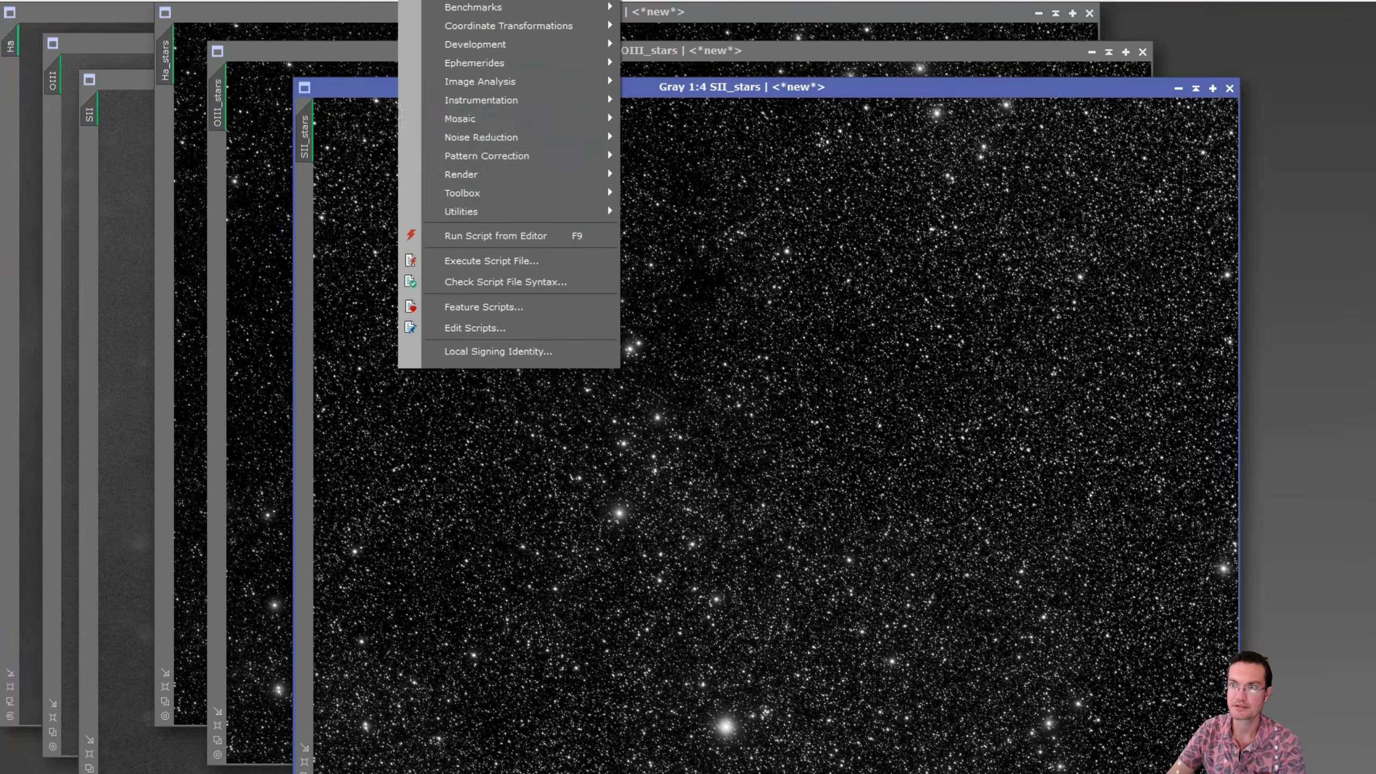
mouse_move(506, 217)
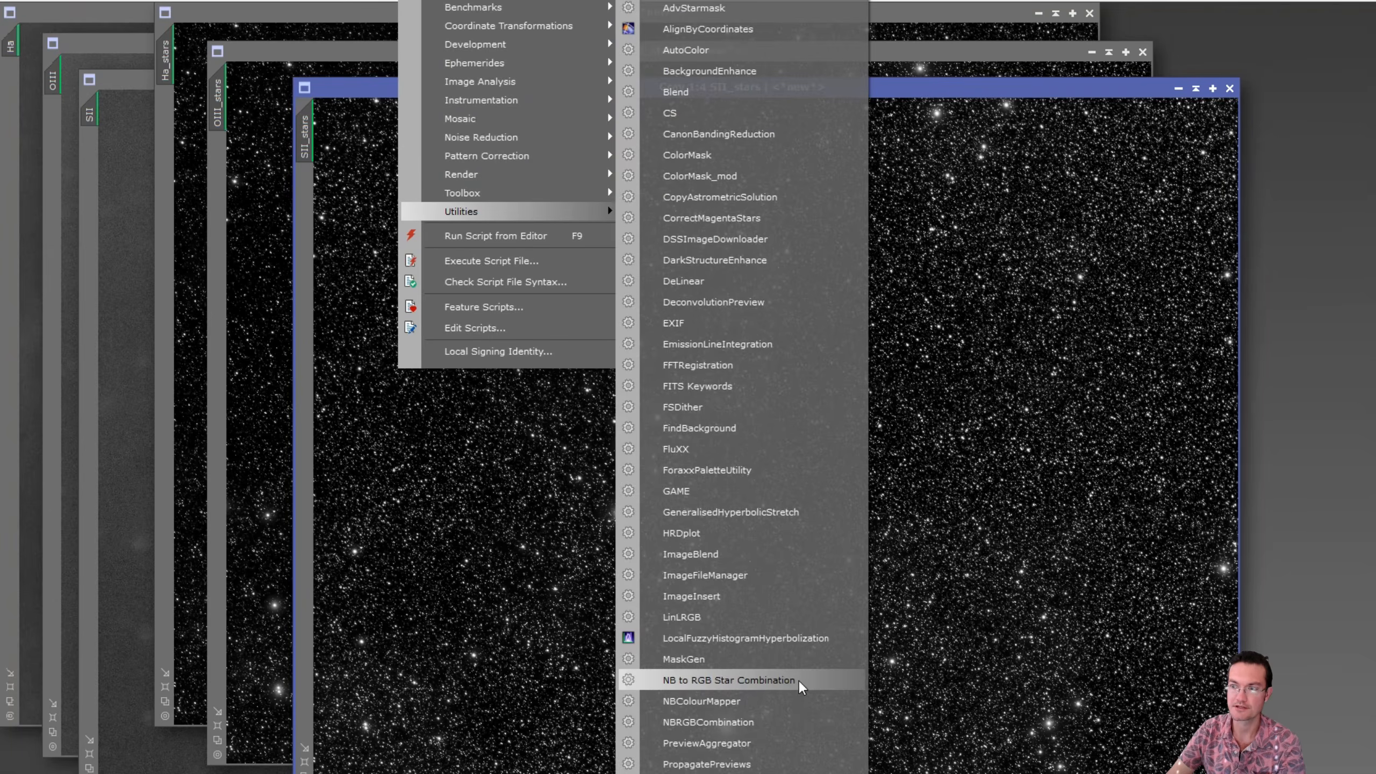
left_click(799, 680)
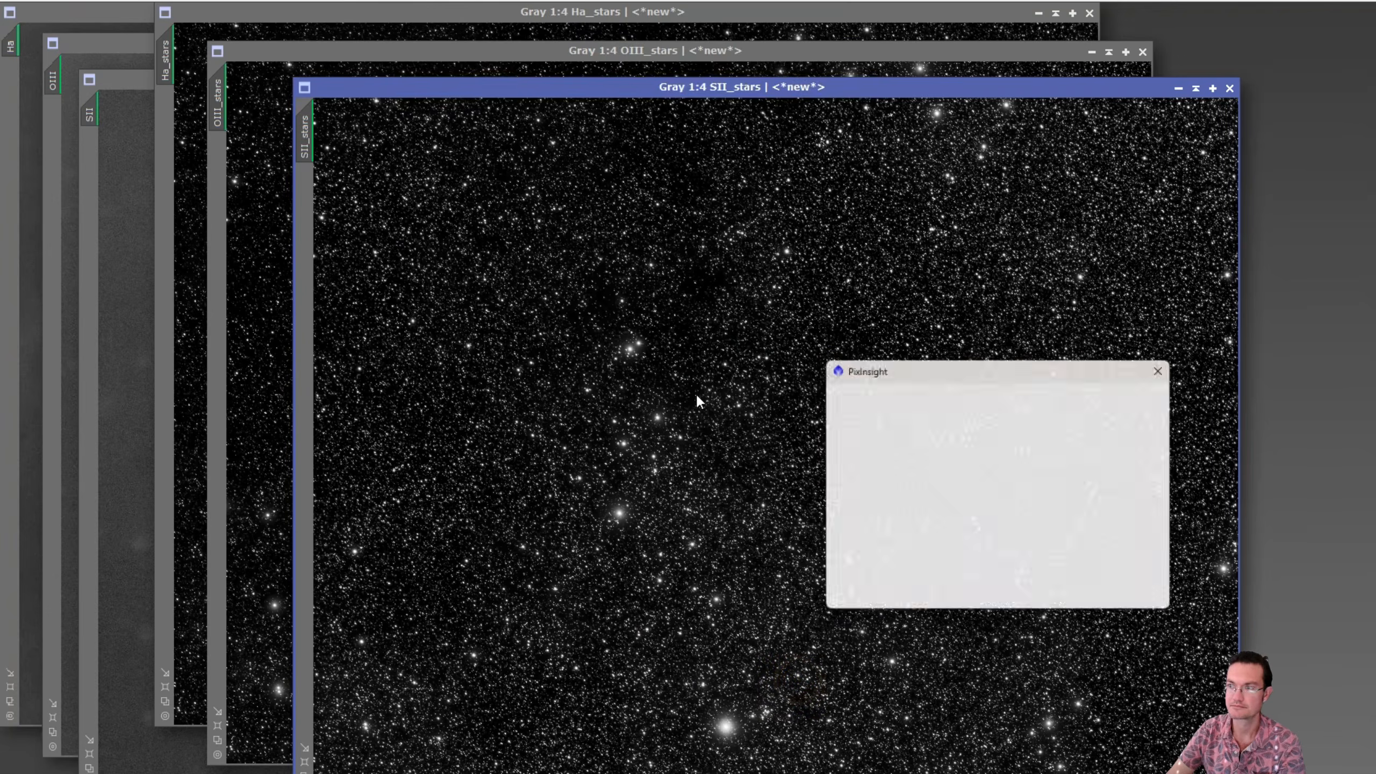
left_click_drag(953, 374, 855, 249)
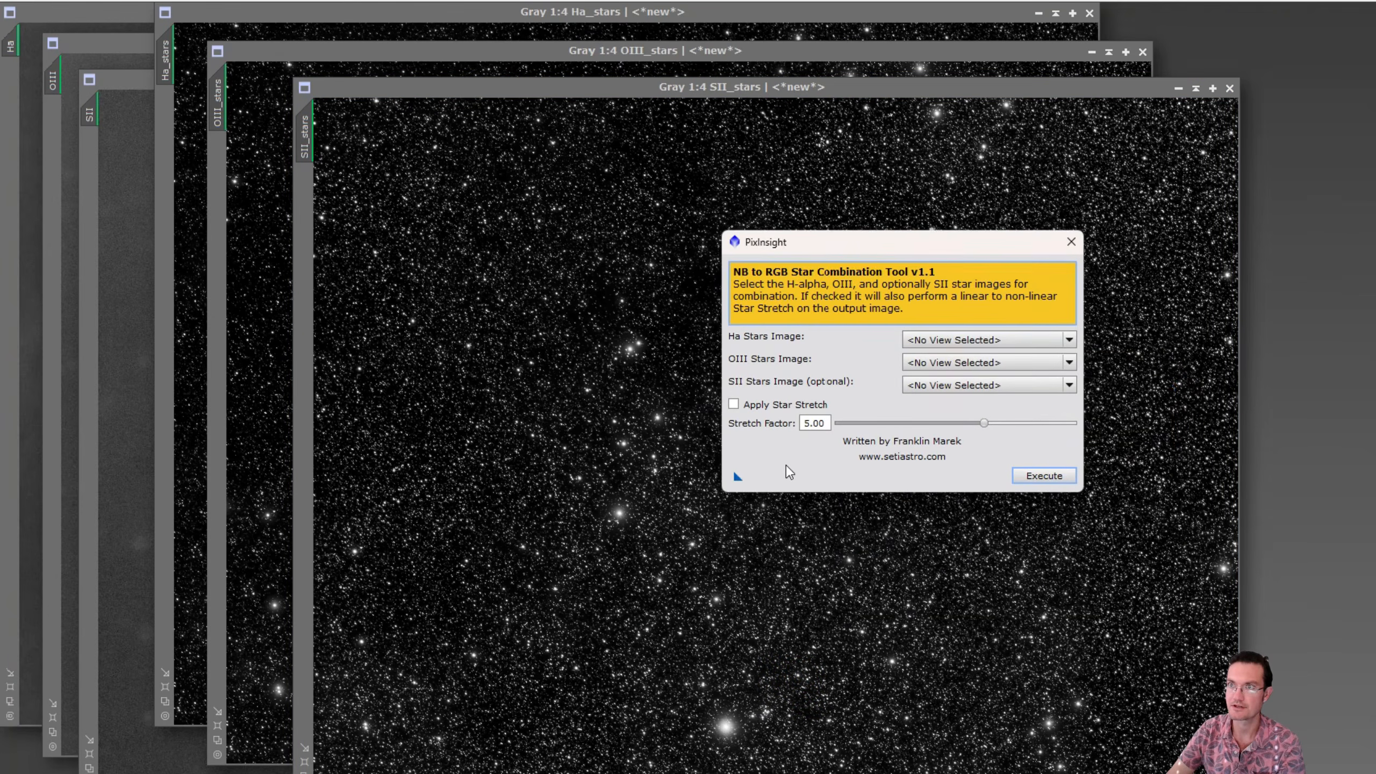
left_click(948, 340)
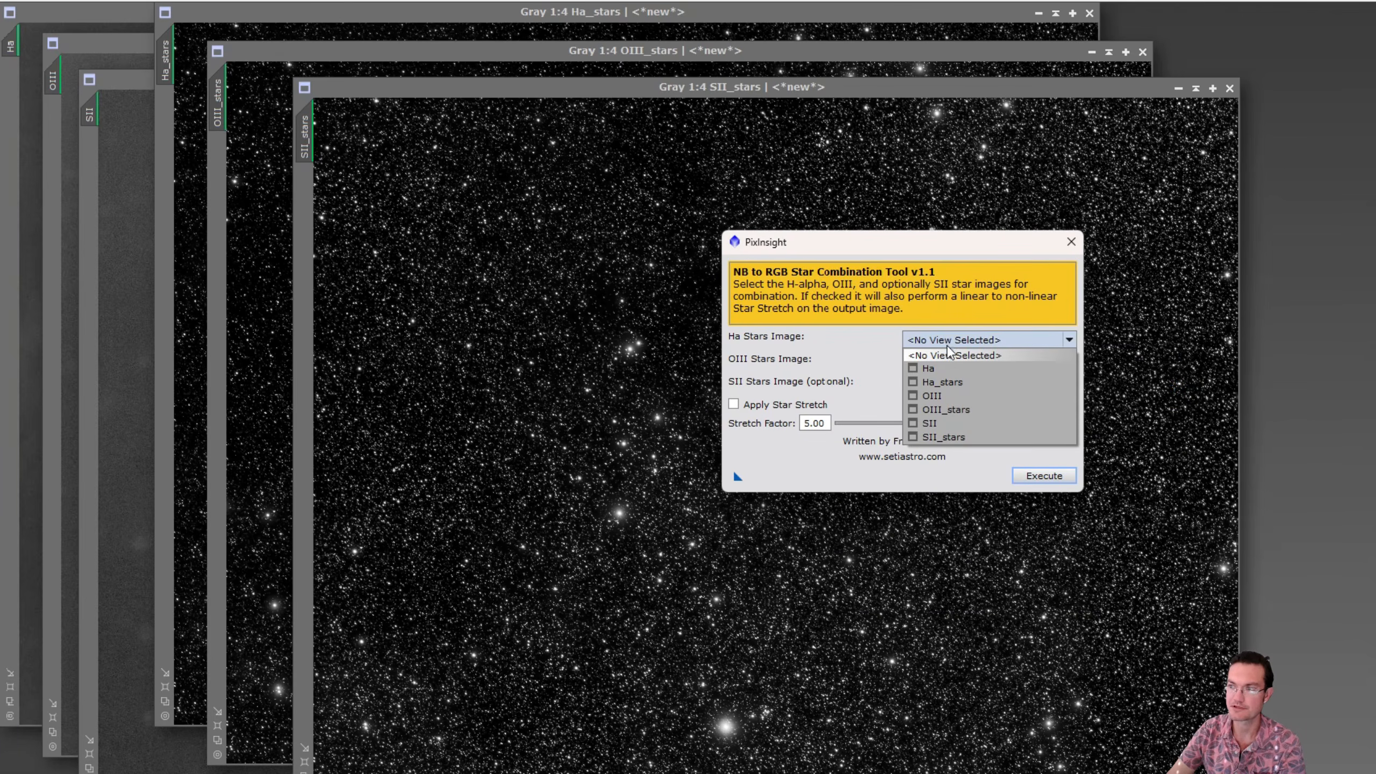
left_click(953, 383)
left_click(948, 362)
left_click(946, 432)
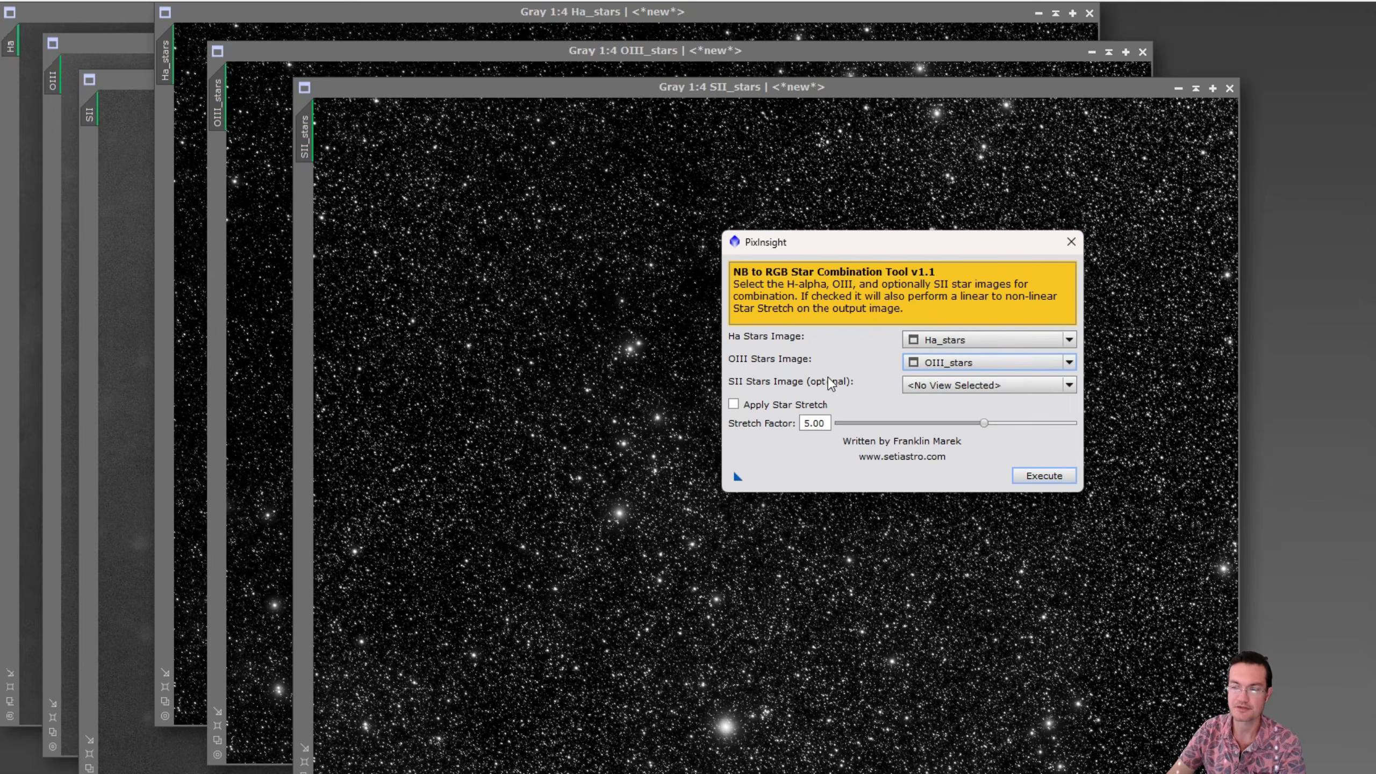
- Enable Apply Star Stretch, run the star combination and move the resulting RGB star image higher in the workspace
left_click(734, 404)
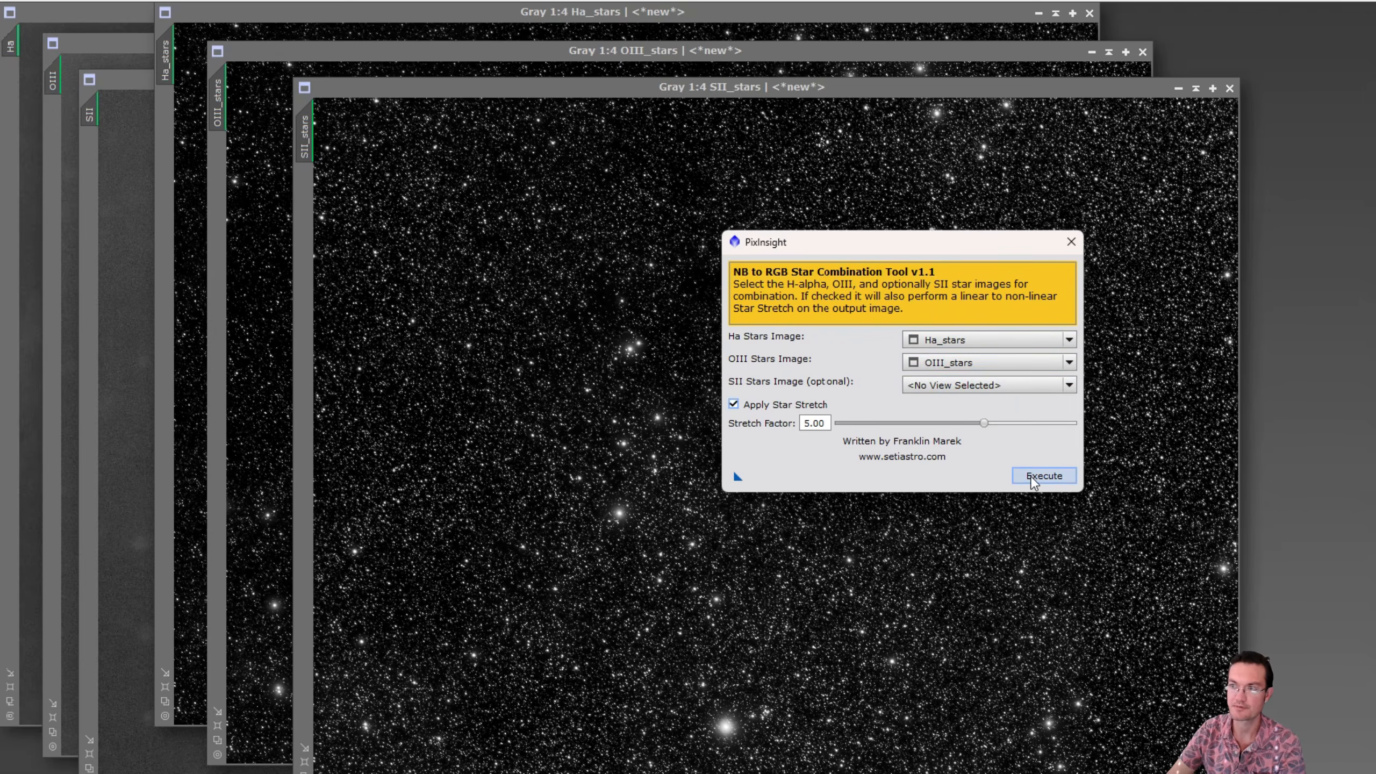
left_click(1032, 479)
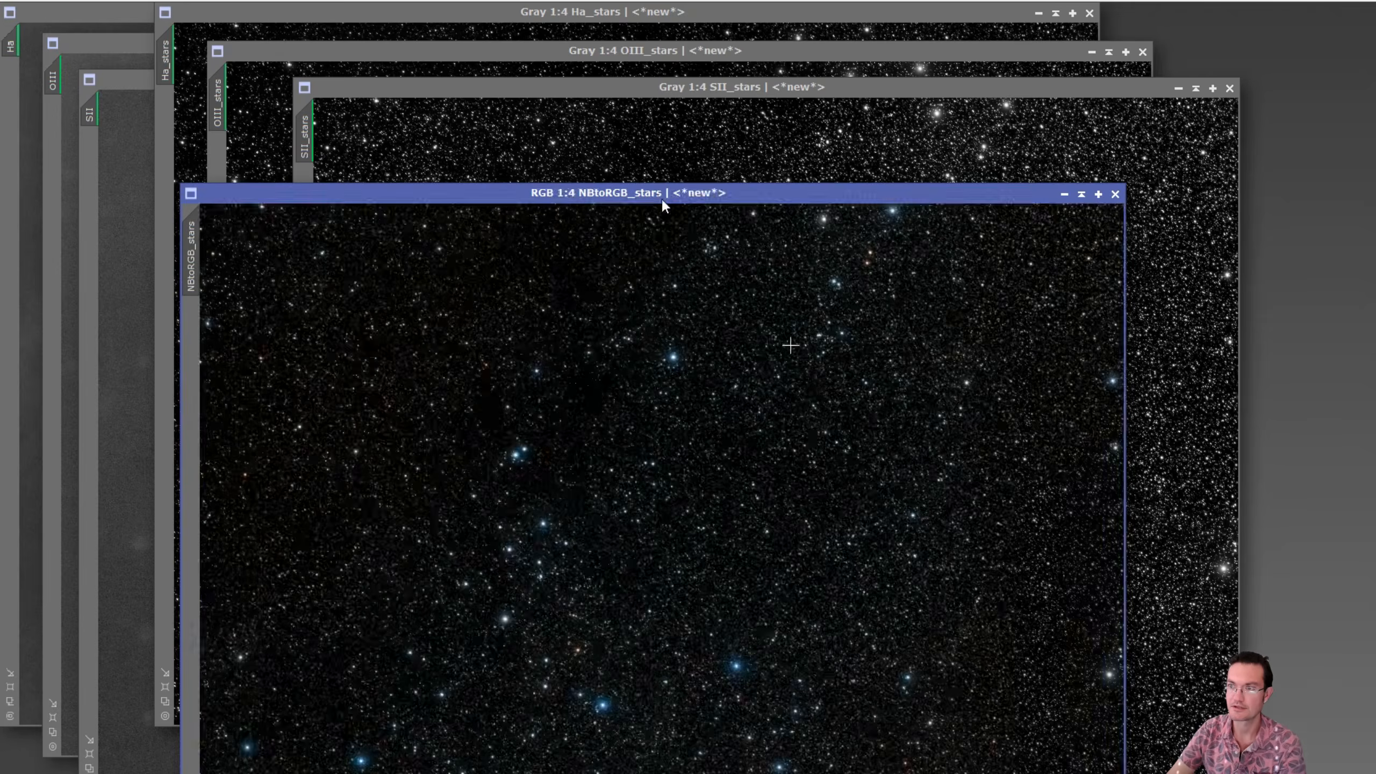
left_click_drag(662, 197, 750, 42)
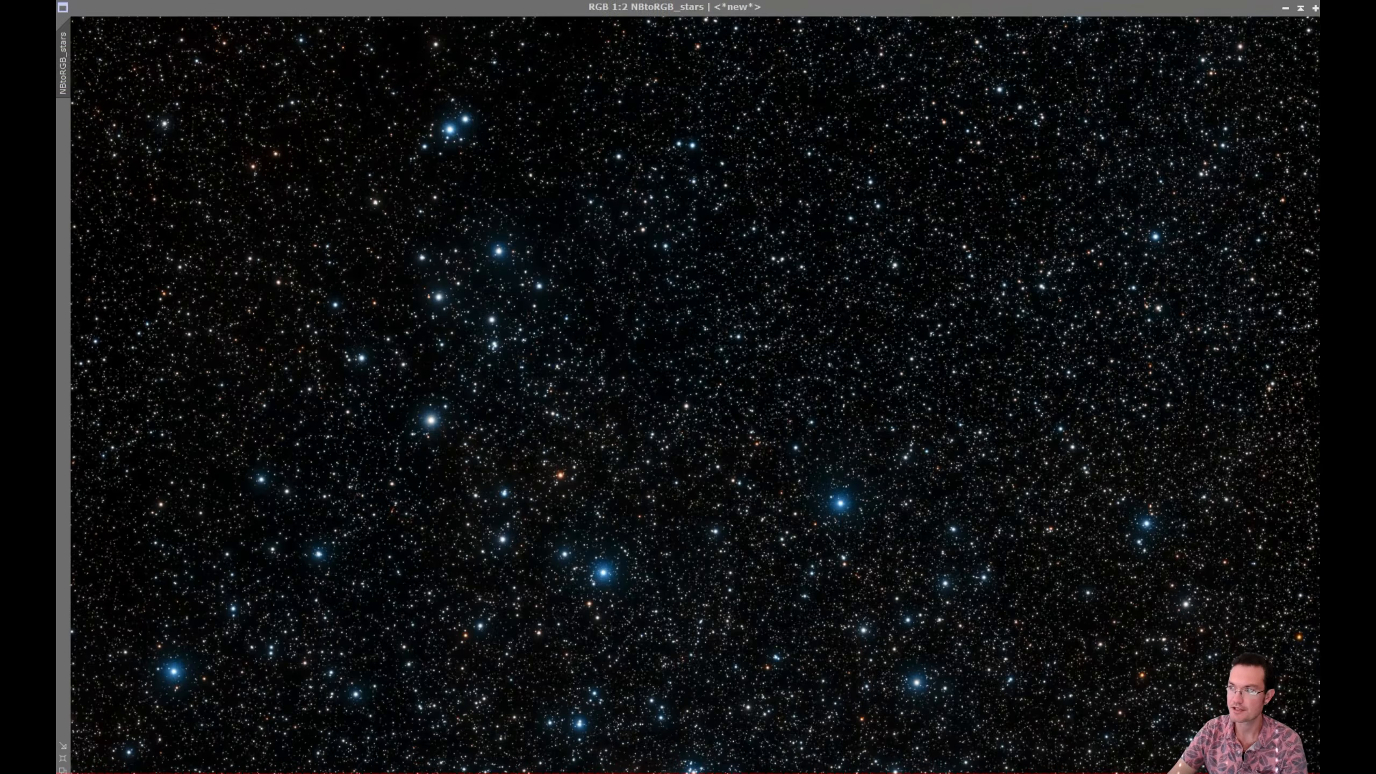
- Examine the star colours across the combined NBtoRGB_stars image at several magnifications
left_click_drag(1333, 190, 1332, 298)
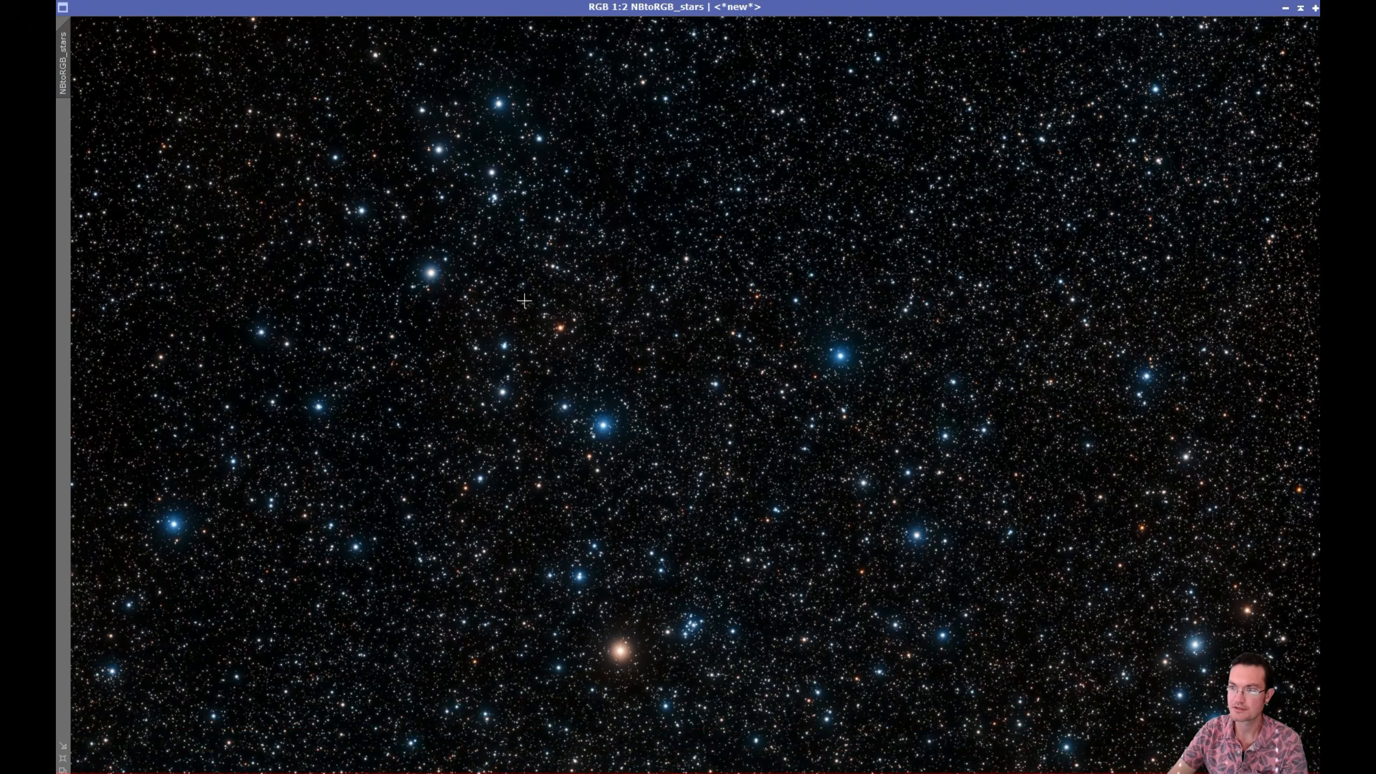
scroll(524, 301, "up", 1)
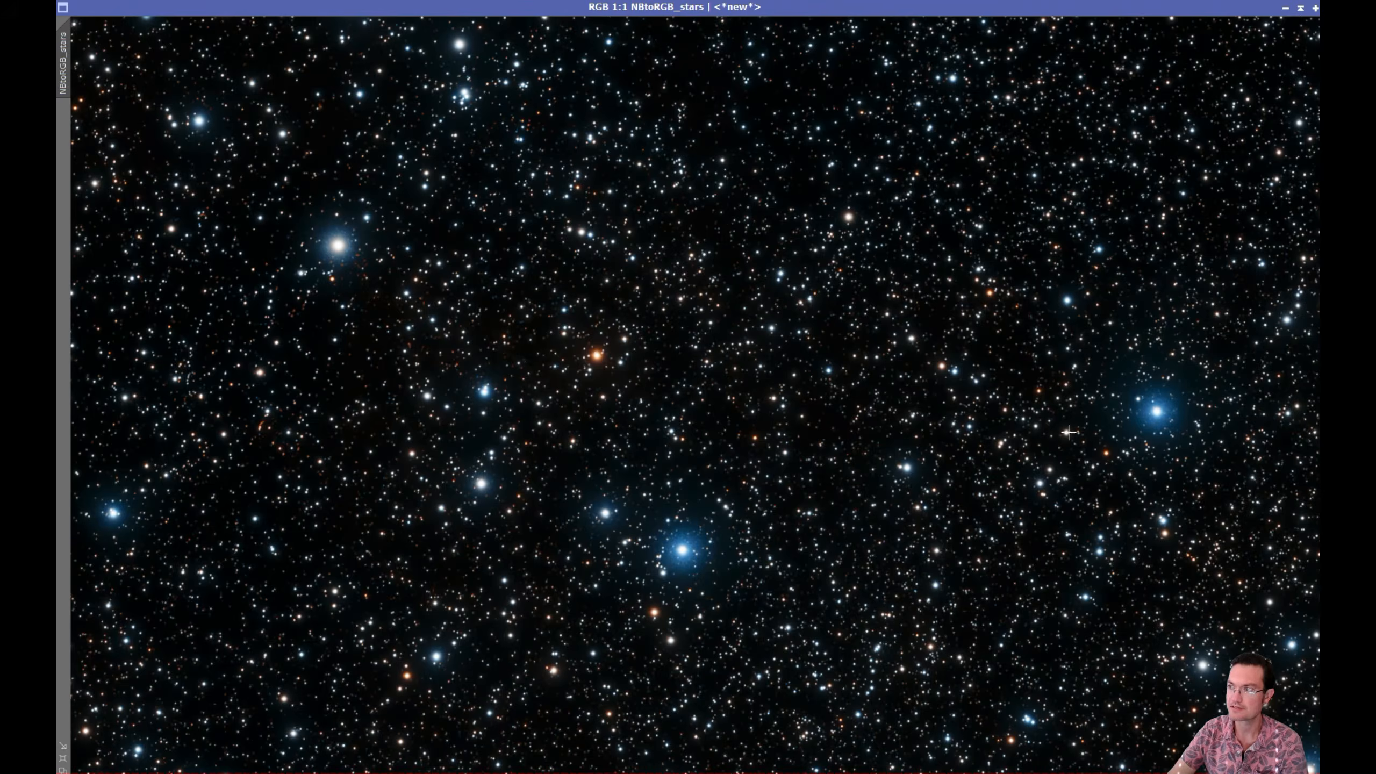
scroll(1019, 431, "down", 2)
scroll(834, 340, "up", 2)
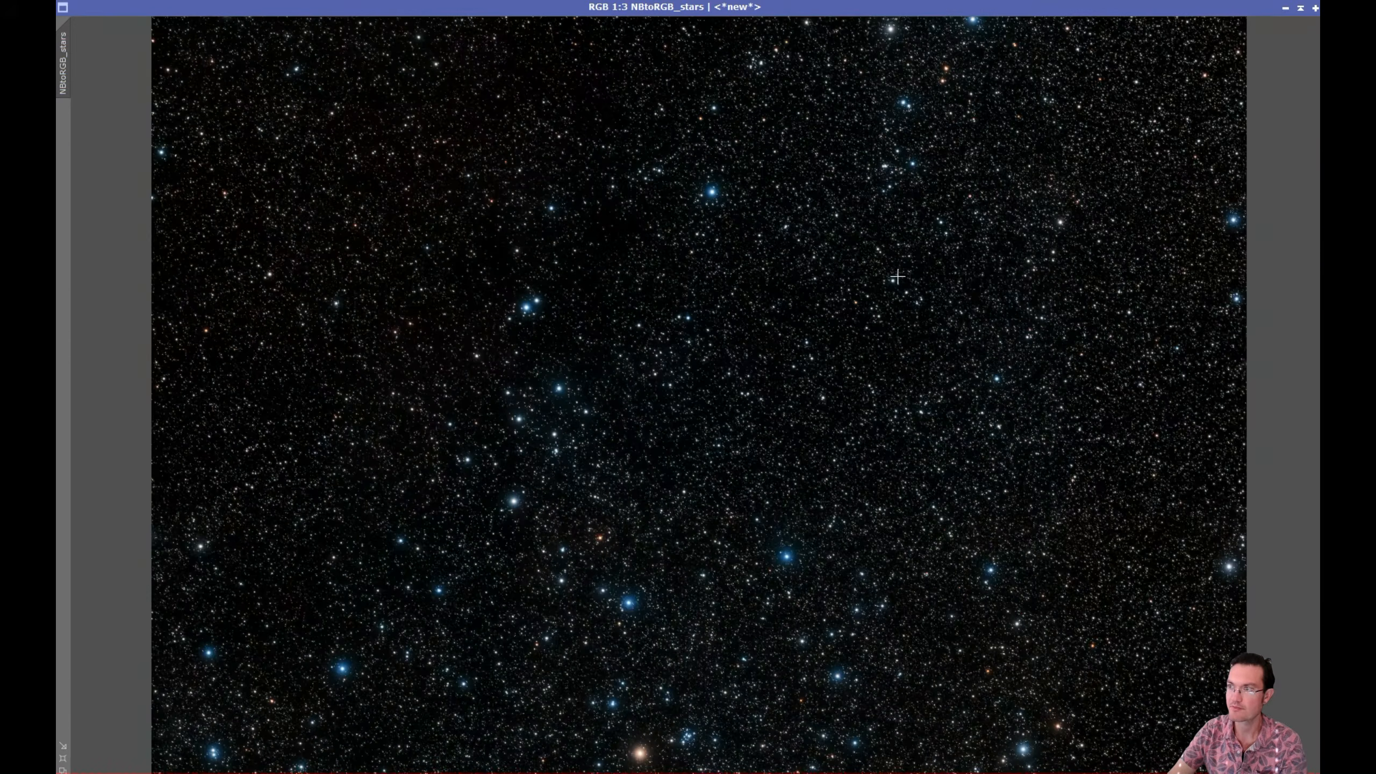
left_click_drag(1327, 406, 1327, 314)
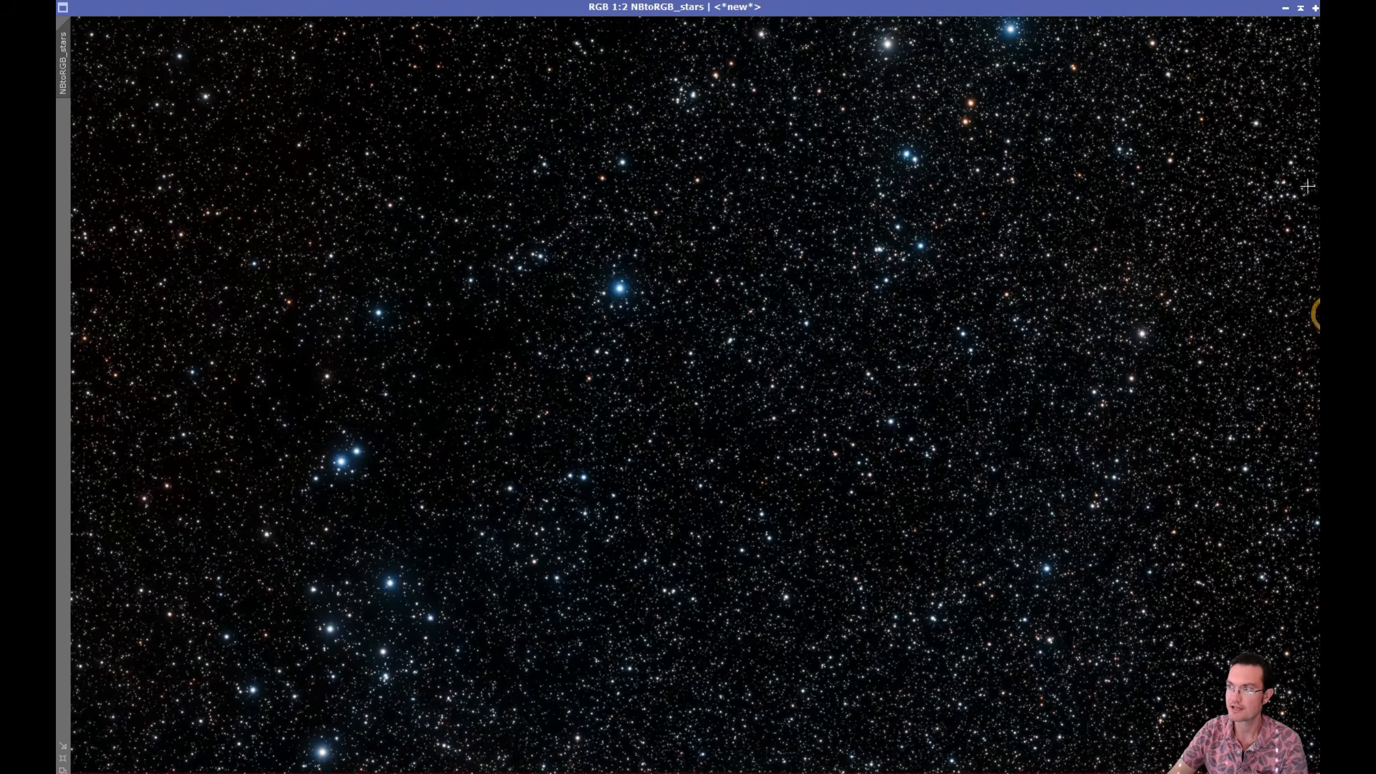
scroll(981, 120, "up", 1)
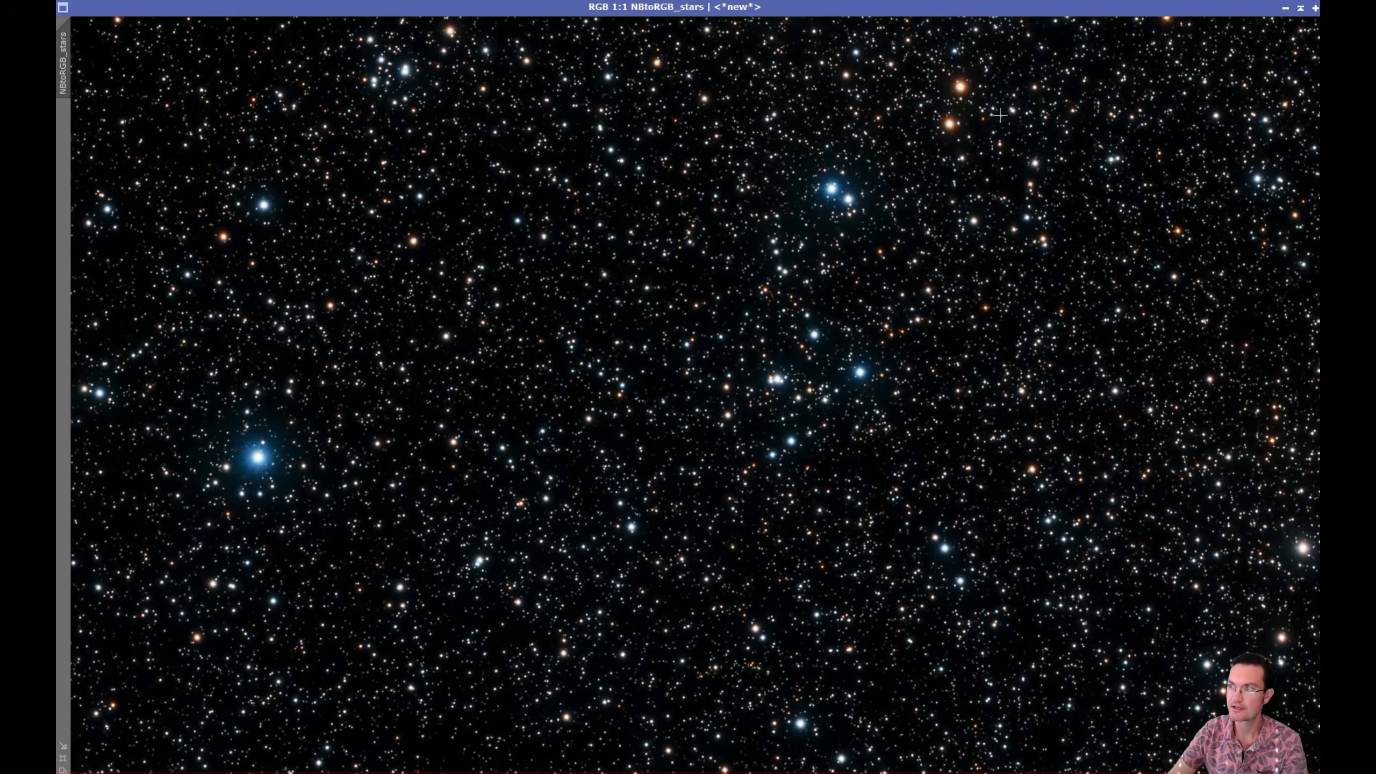
left_click_drag(1327, 290, 1327, 265)
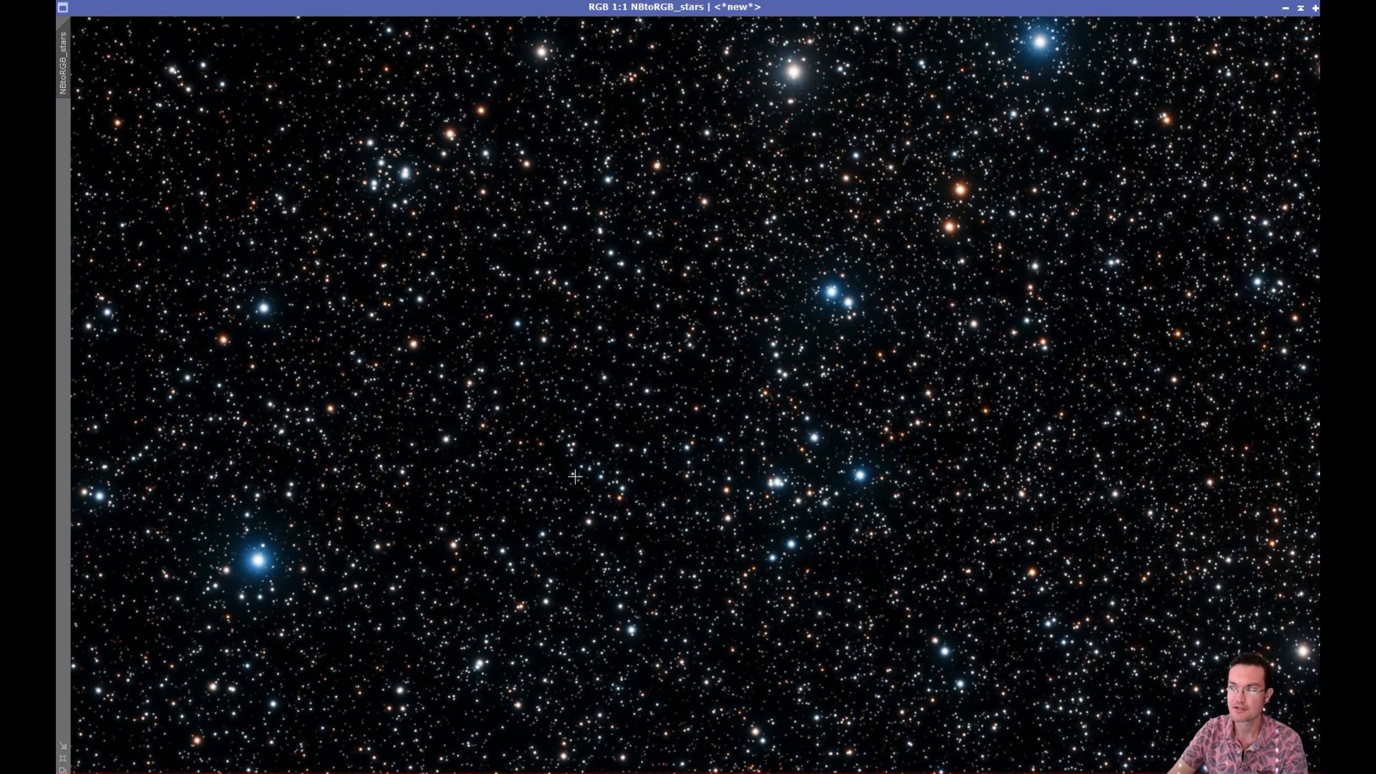
- Reopen the NB to RGB Star Combination script and select Ha_stars and OIII_stars for a second combination
left_click(352, 1)
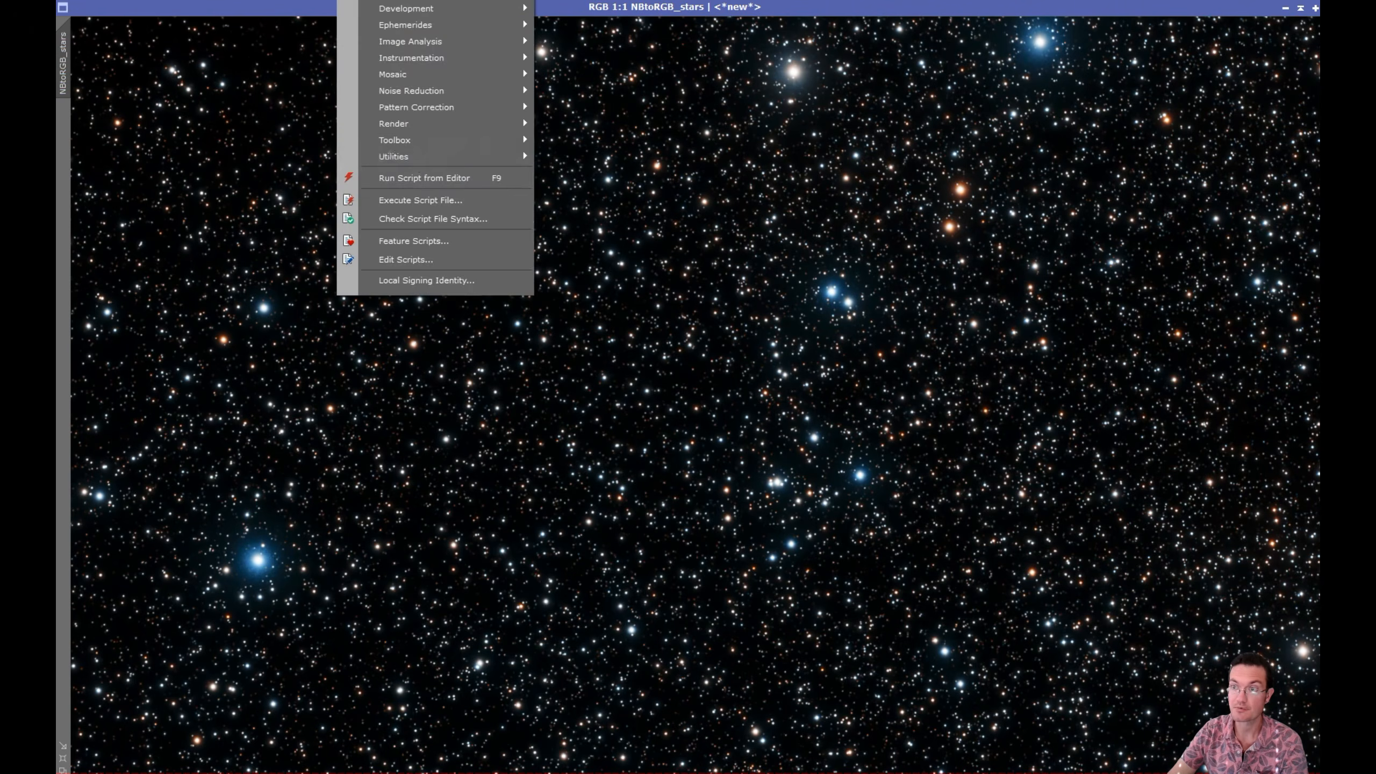
mouse_move(418, 160)
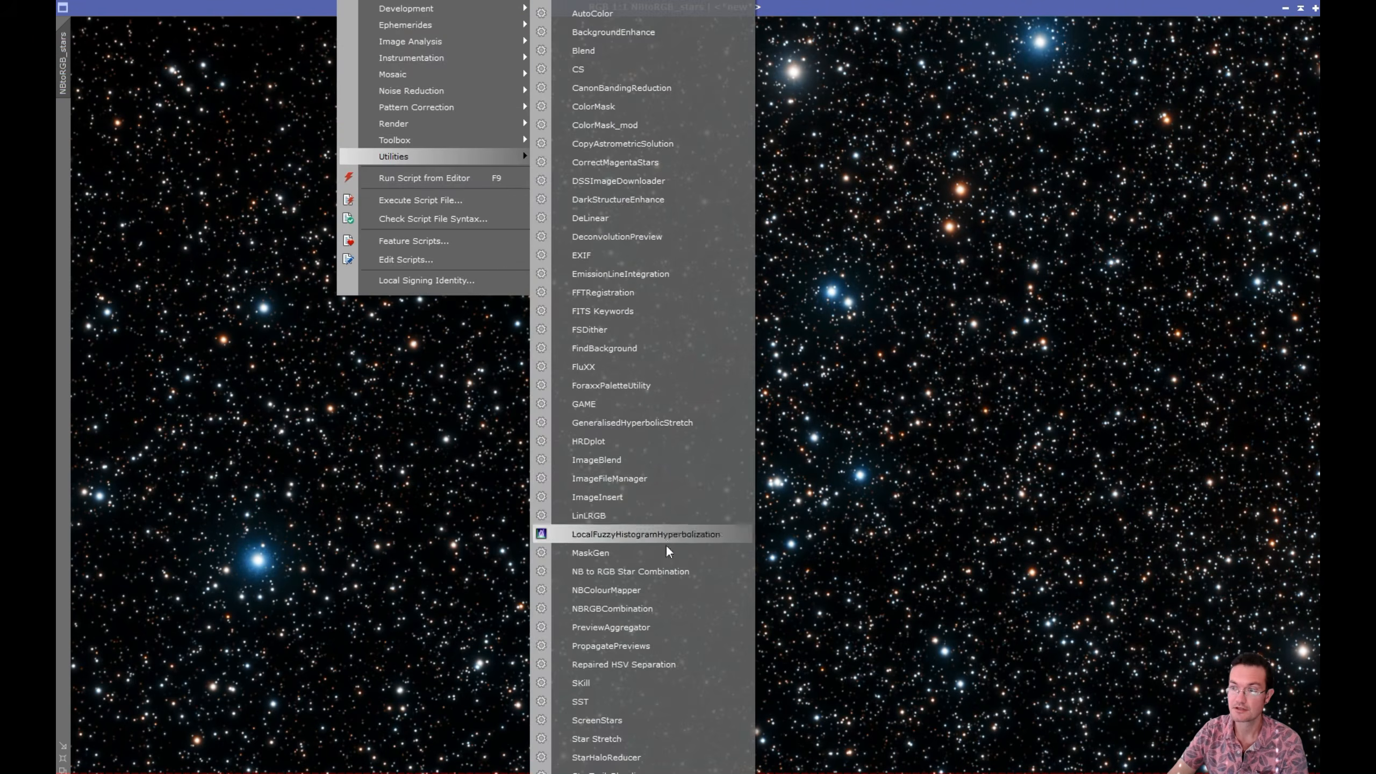
left_click(667, 572)
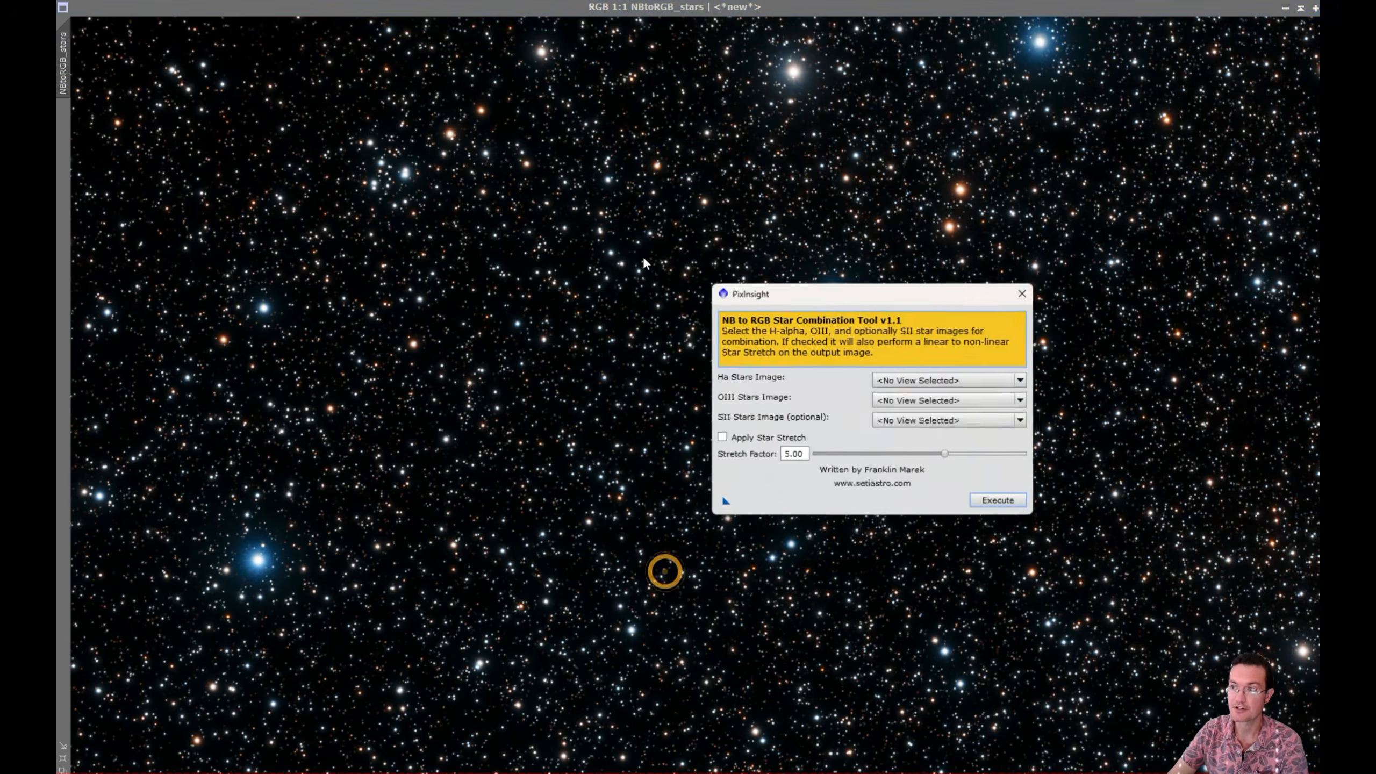
left_click(935, 382)
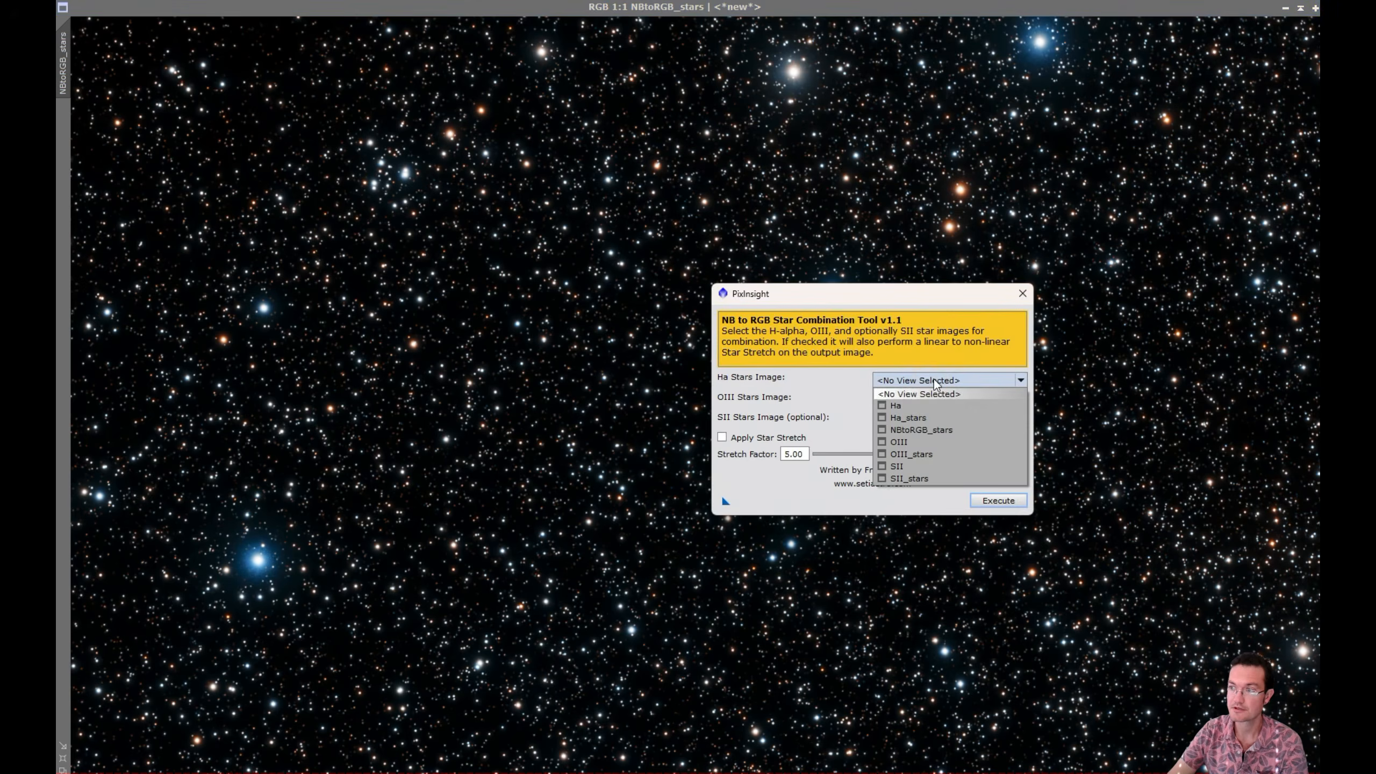
left_click(925, 417)
left_click(923, 406)
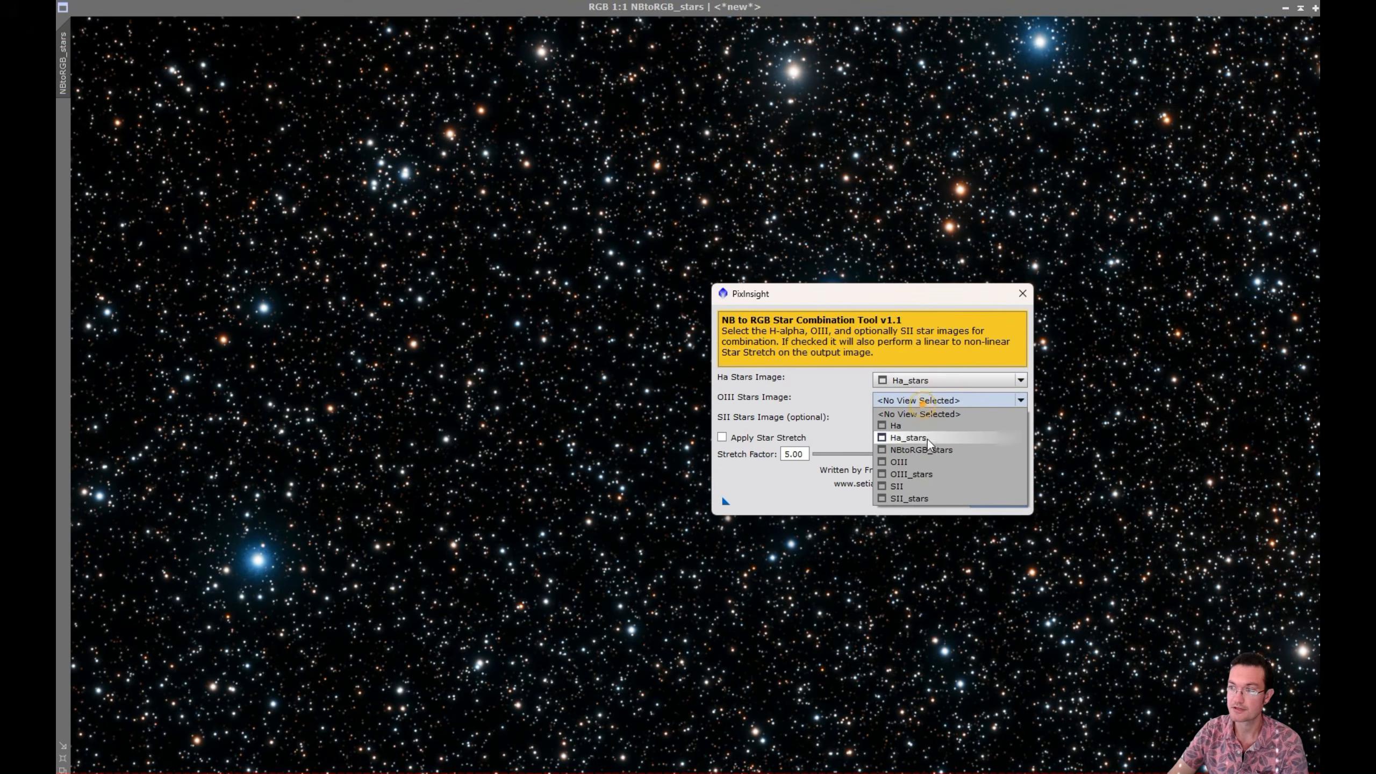
left_click(930, 476)
- Enable Apply Star Stretch with a stretch factor of 6.50 and run the second star combination
left_click(726, 440)
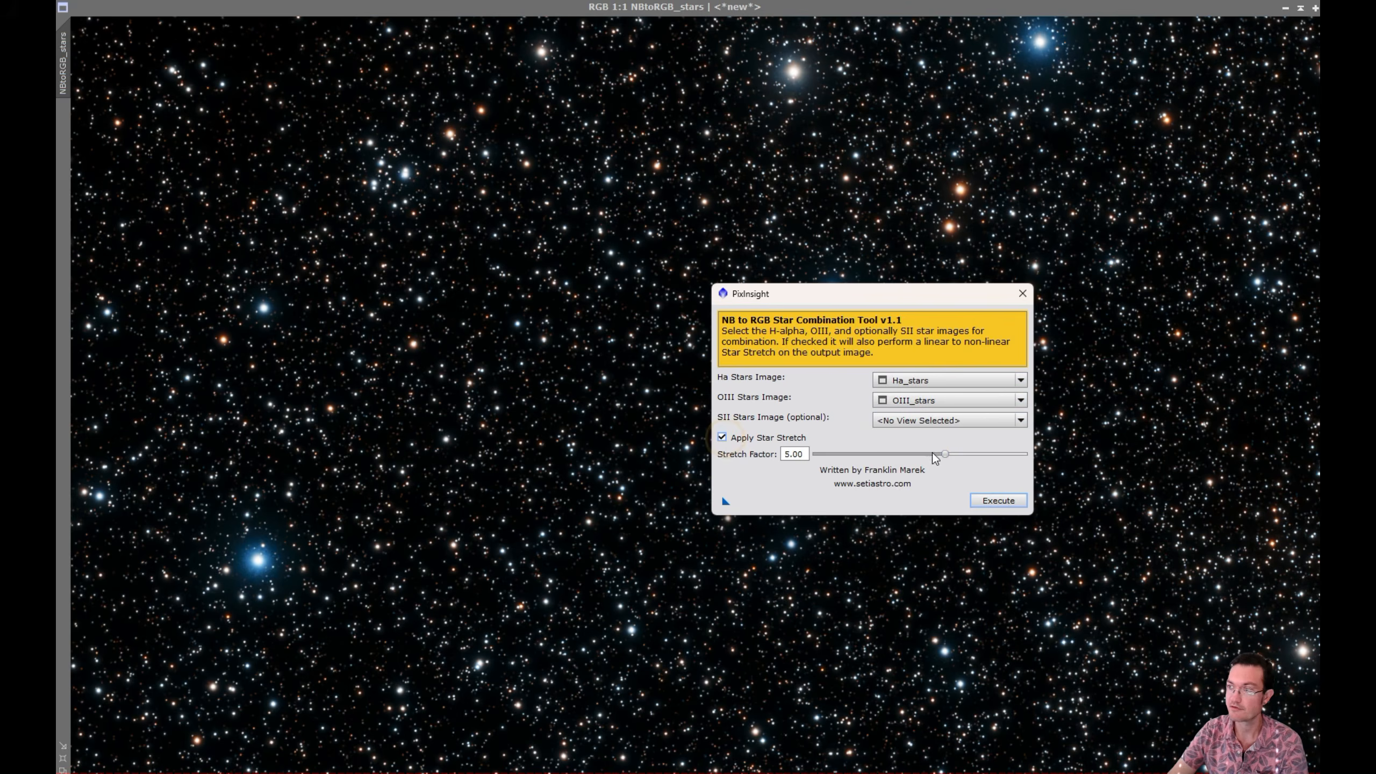
left_click_drag(945, 455, 985, 455)
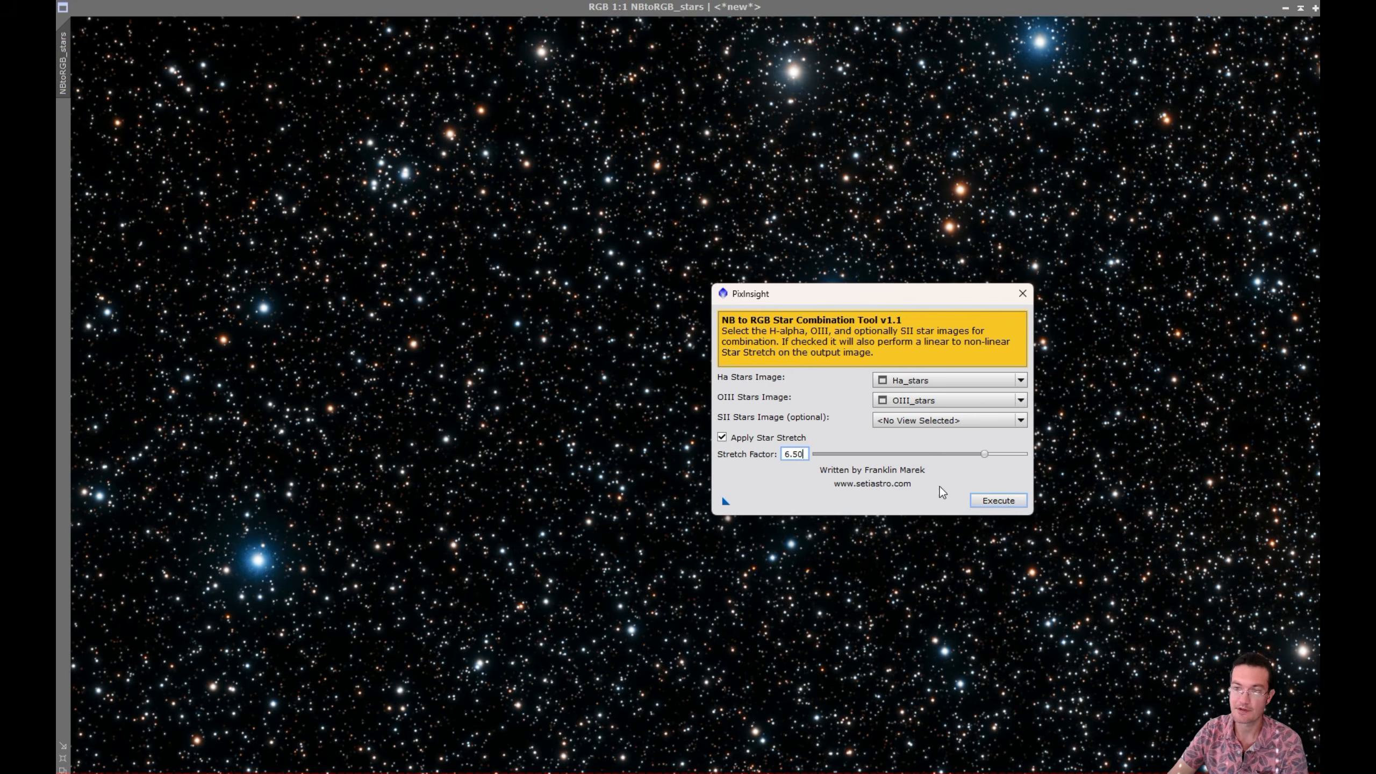
left_click(1007, 502)
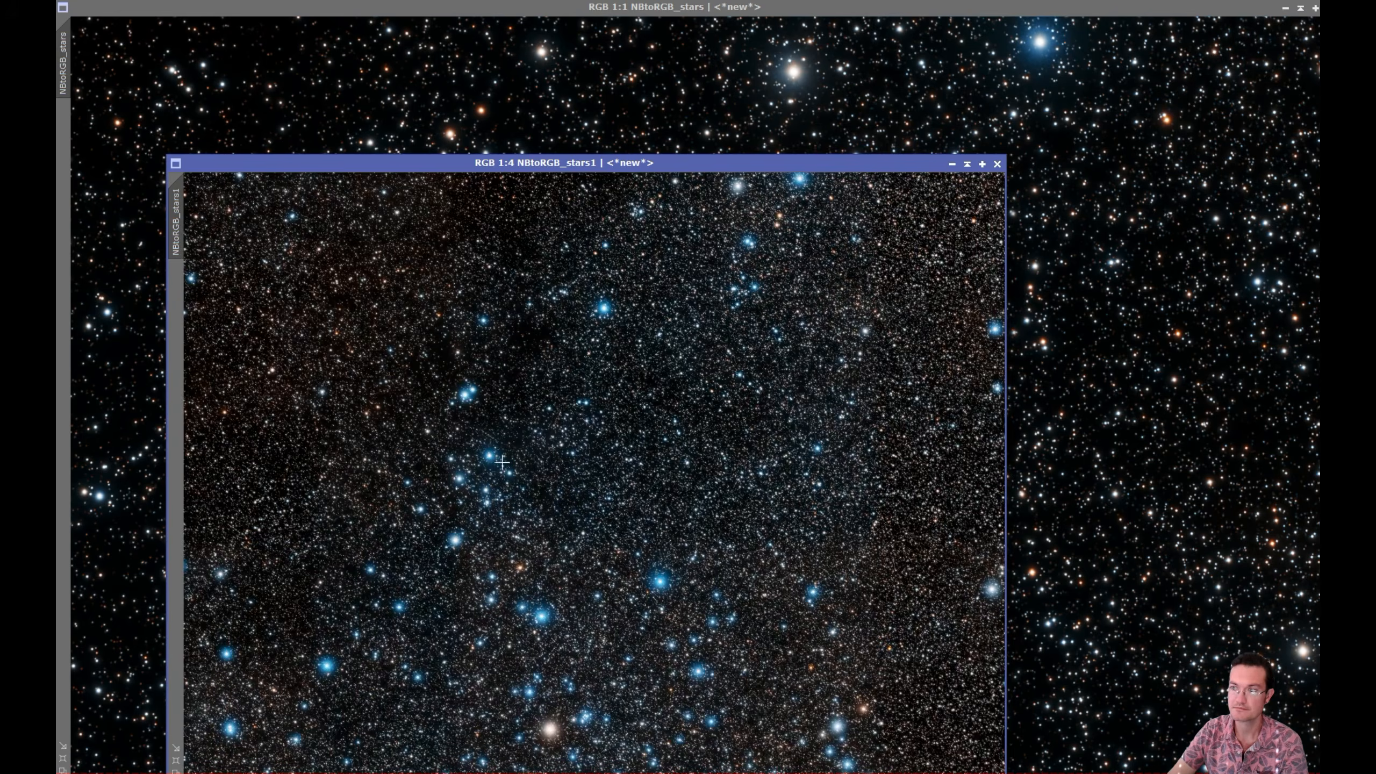
- Examine the star colours of the second combined image, NBtoRGB_stars1, at full size and in overview
left_click_drag(639, 162, 641, 13)
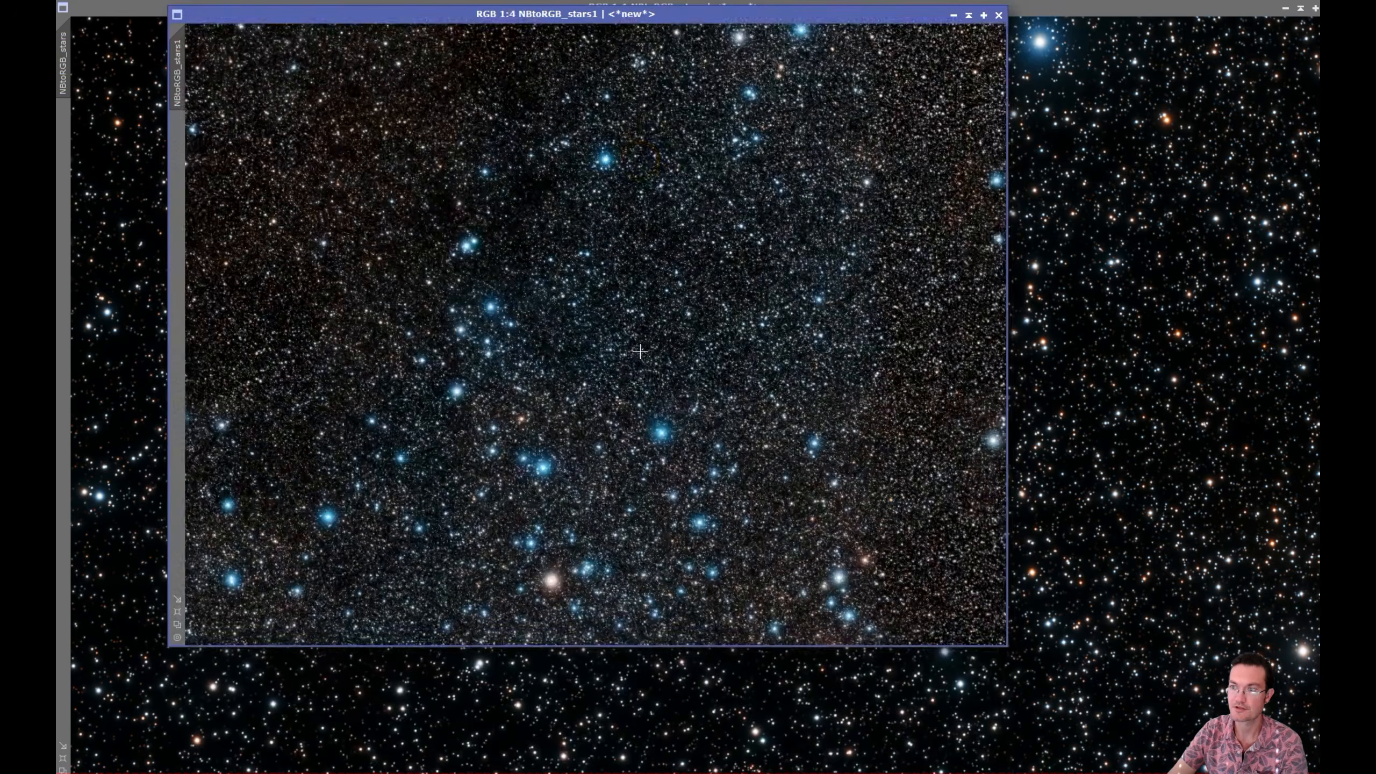
scroll(642, 350, "up", 3)
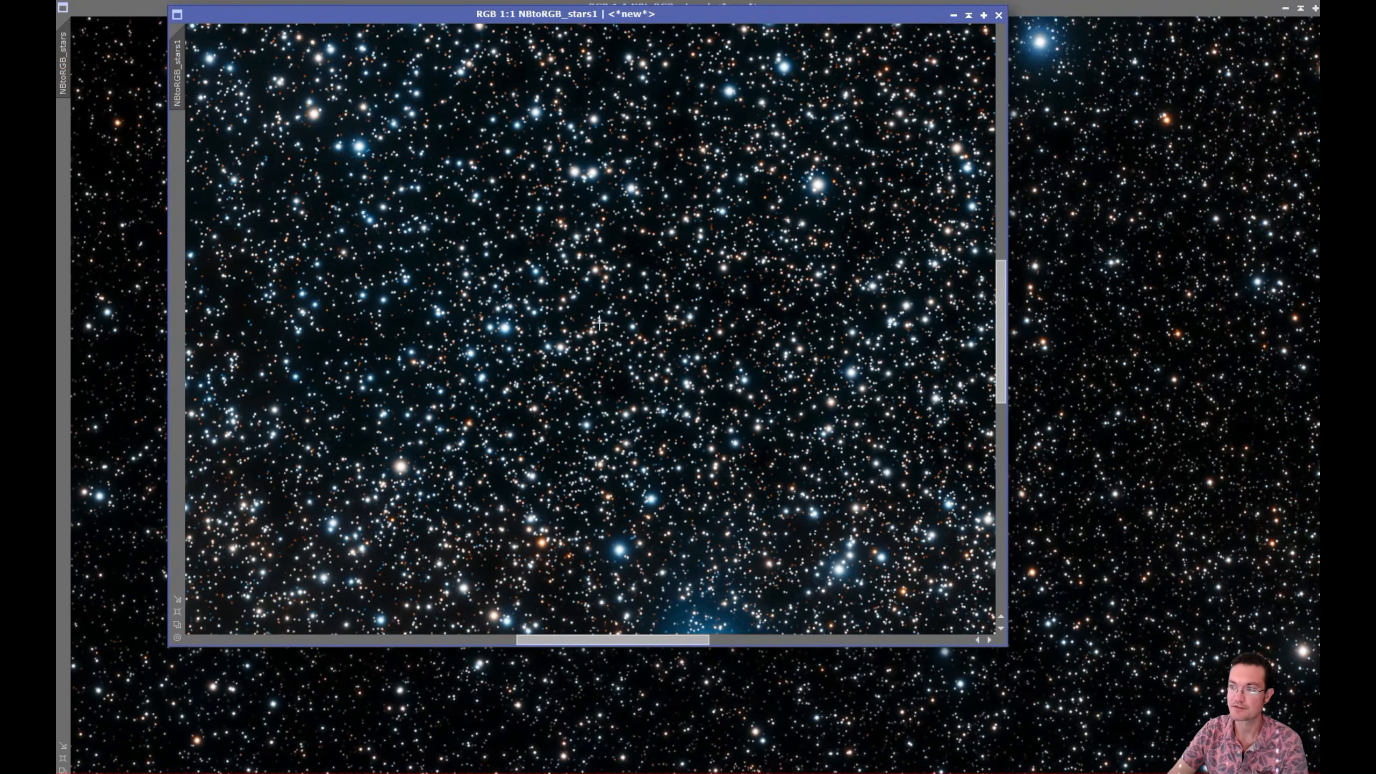
left_click_drag(1000, 308, 942, 263)
scroll(558, 352, "down", 2)
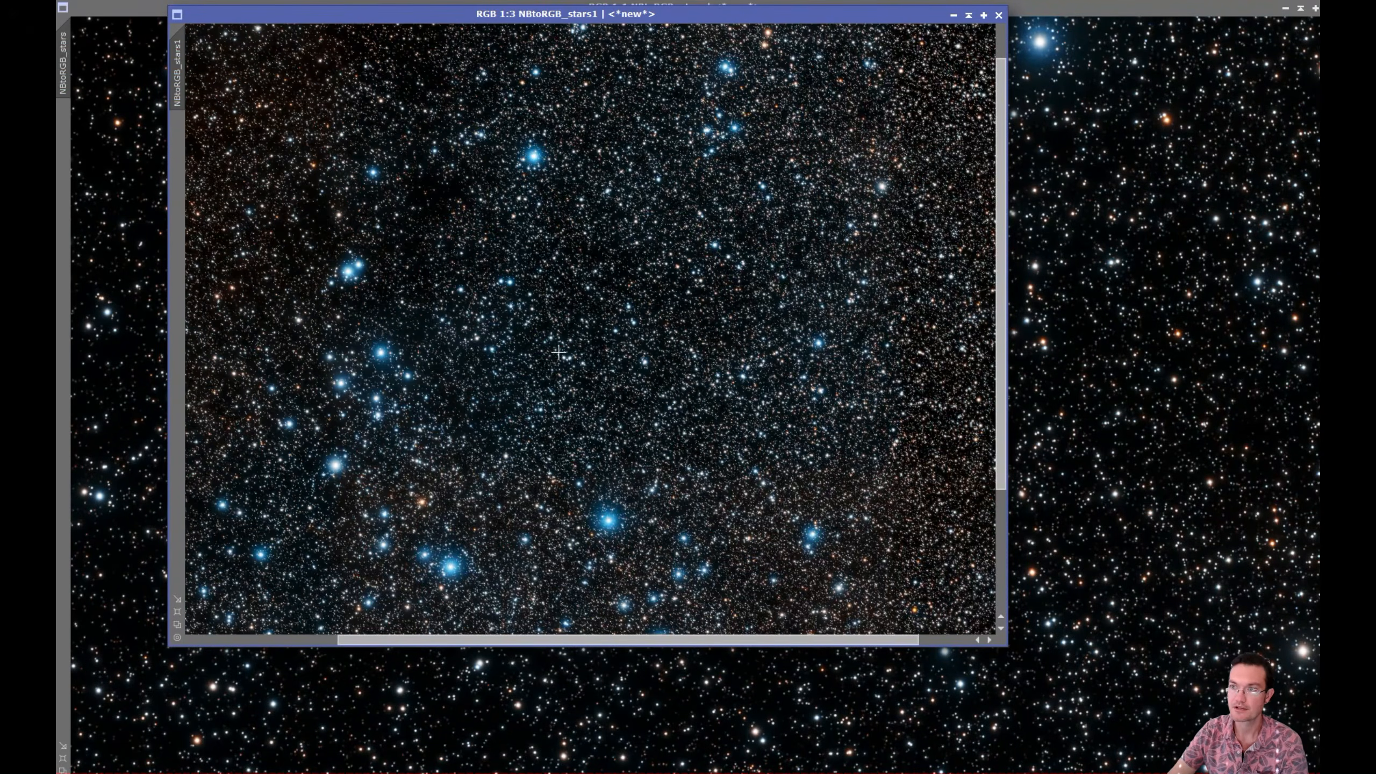
left_click_drag(362, 16, 504, 103)
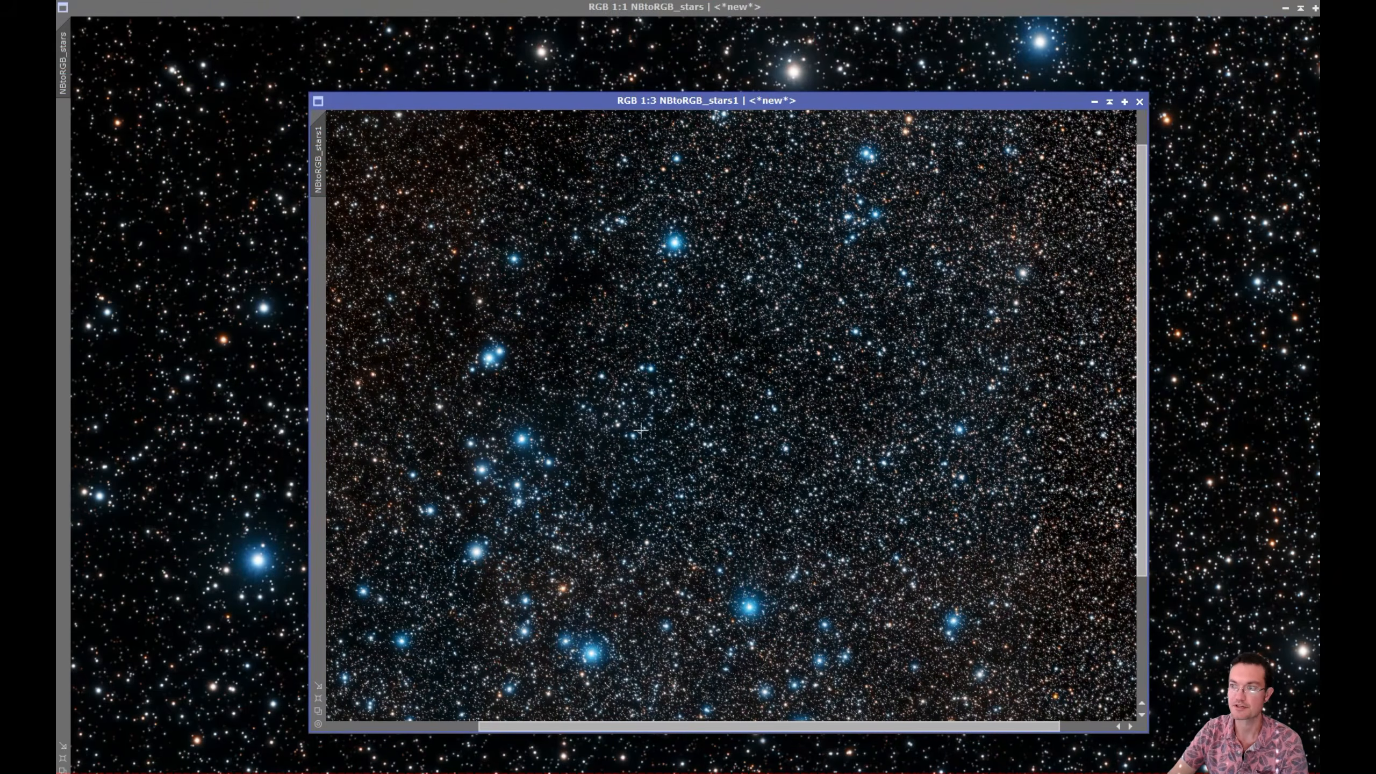
- Close the NBtoRGB_stars1 and NBtoRGB_stars images without saving them
left_click(1140, 101)
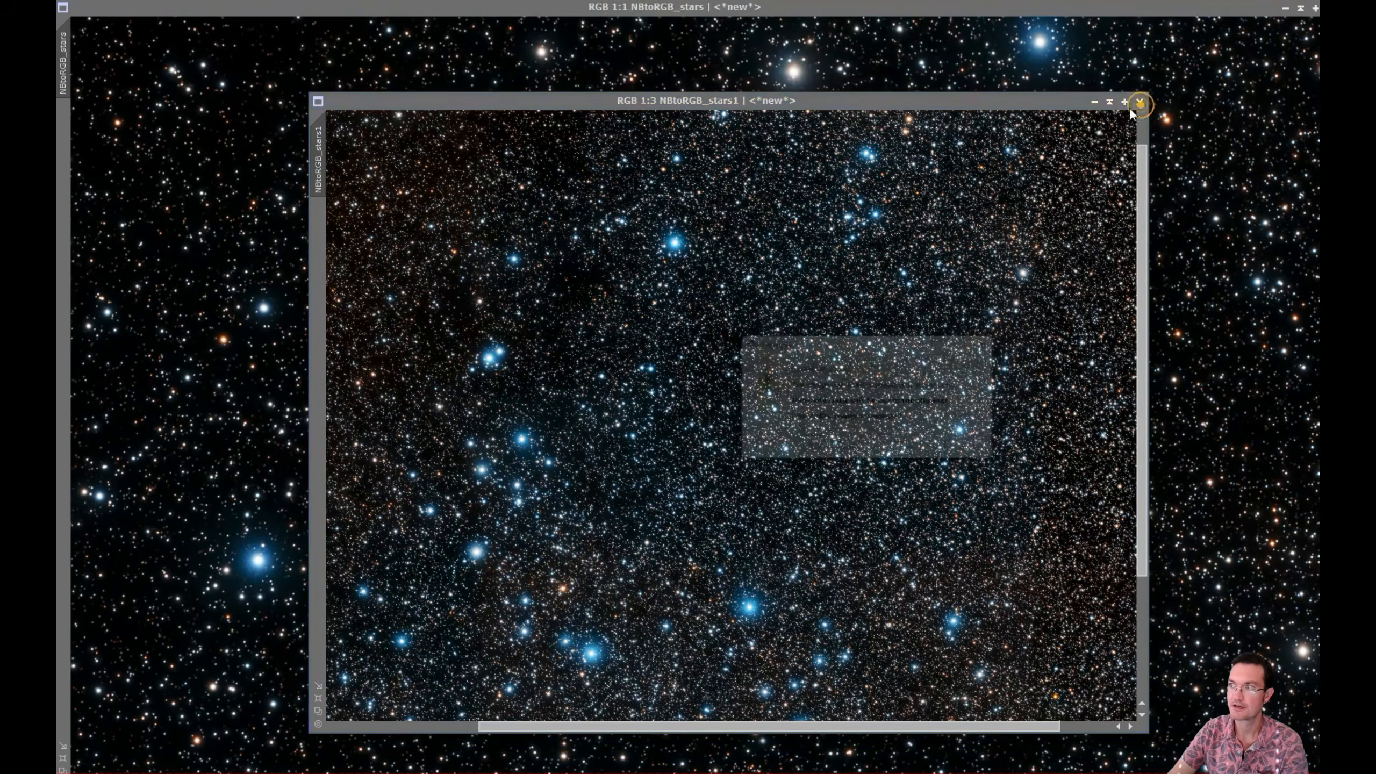
left_click(838, 449)
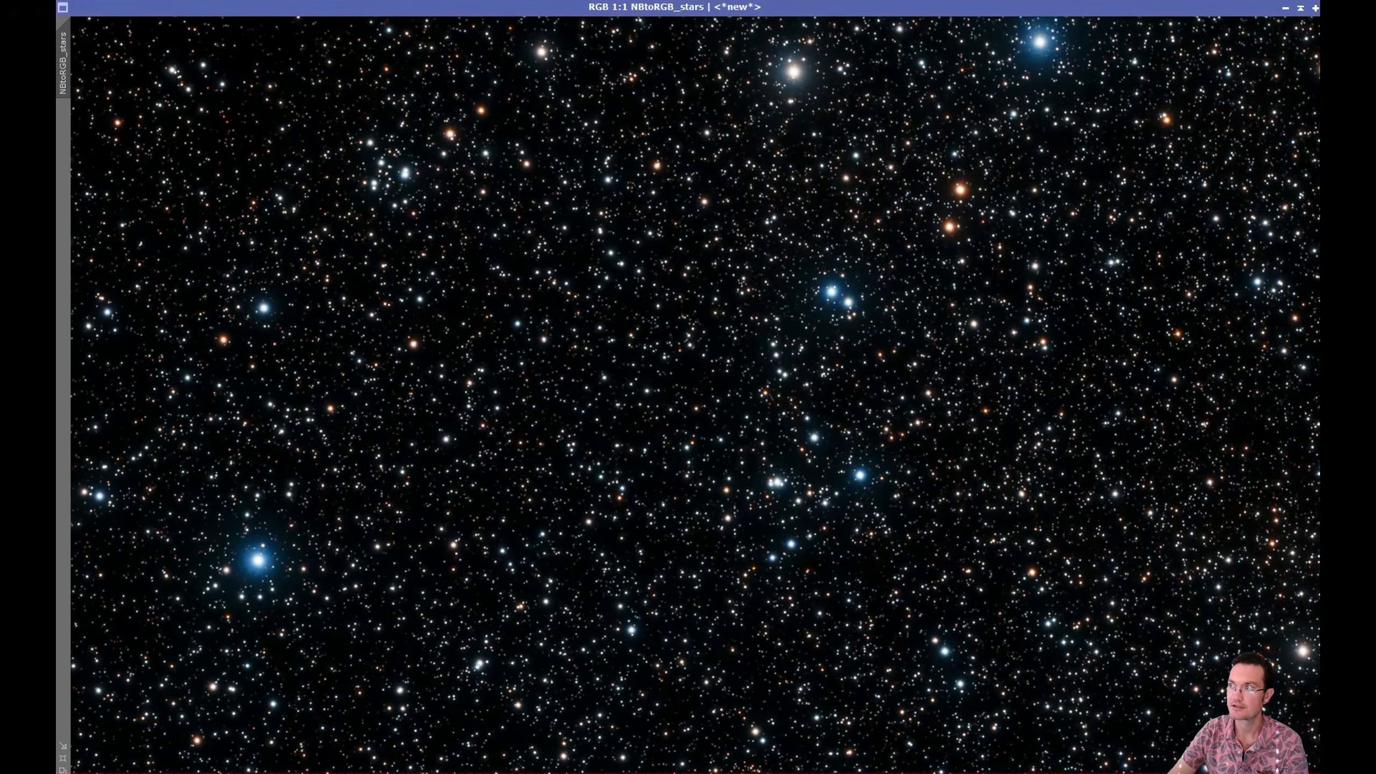
left_click(1329, 9)
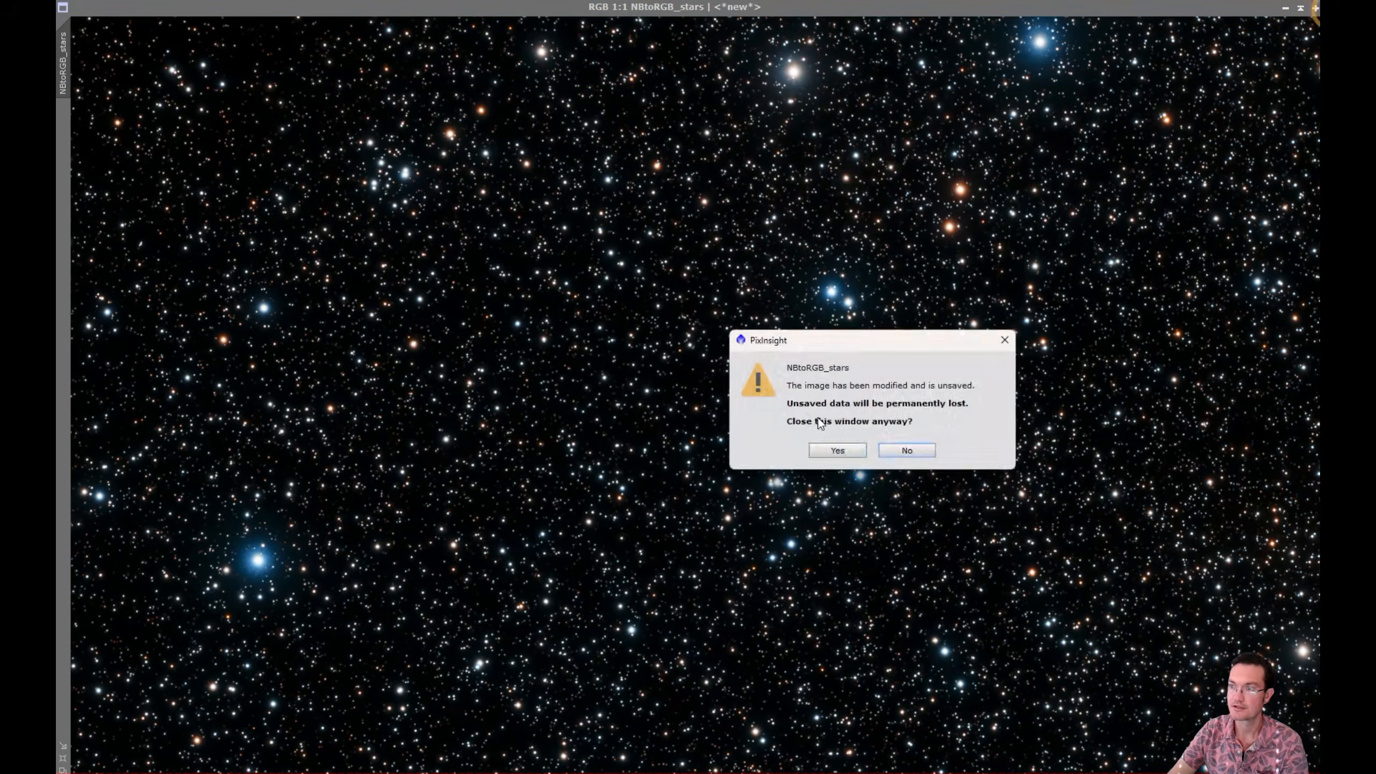
left_click(836, 451)
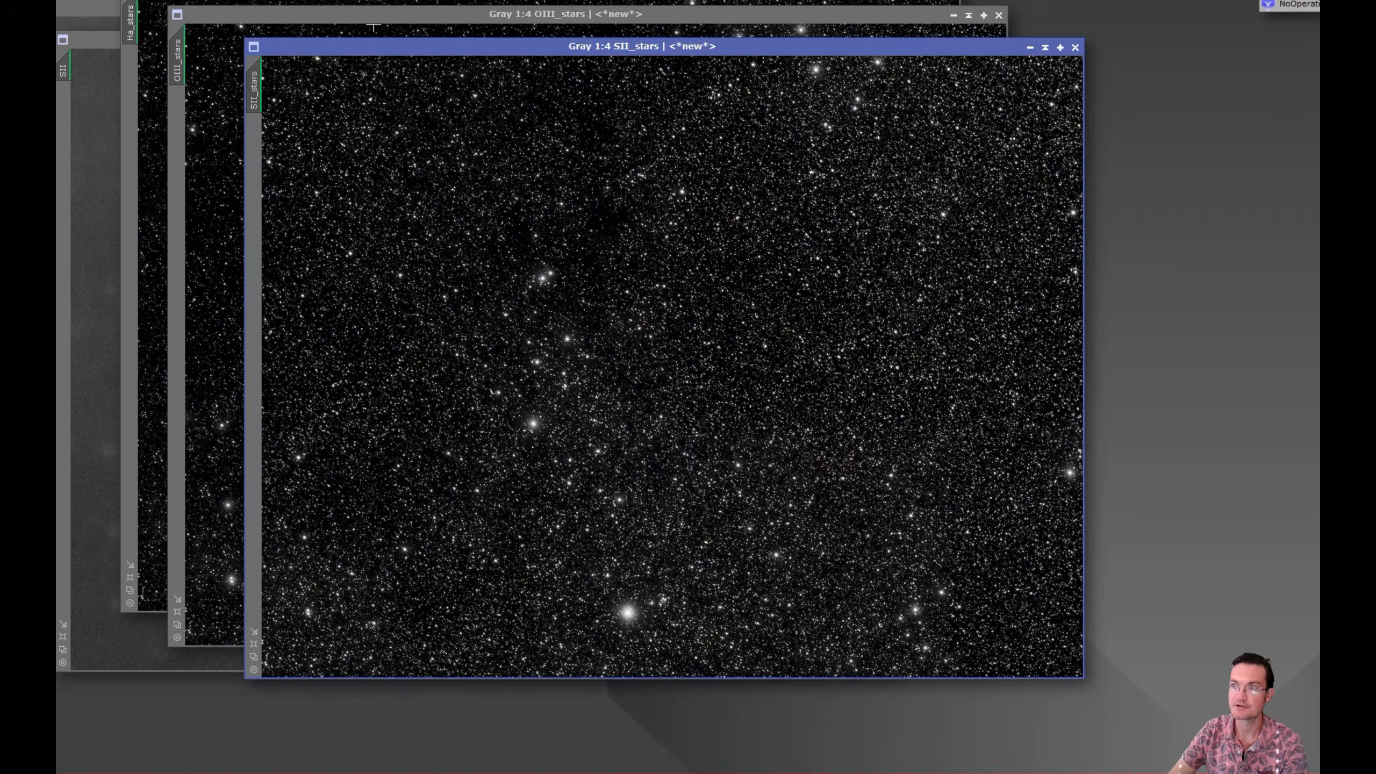
- Reopen the NB to RGB Star Combination script and assign Ha_stars, OIII_stars and SII_stars as its input images
left_click(388, 2)
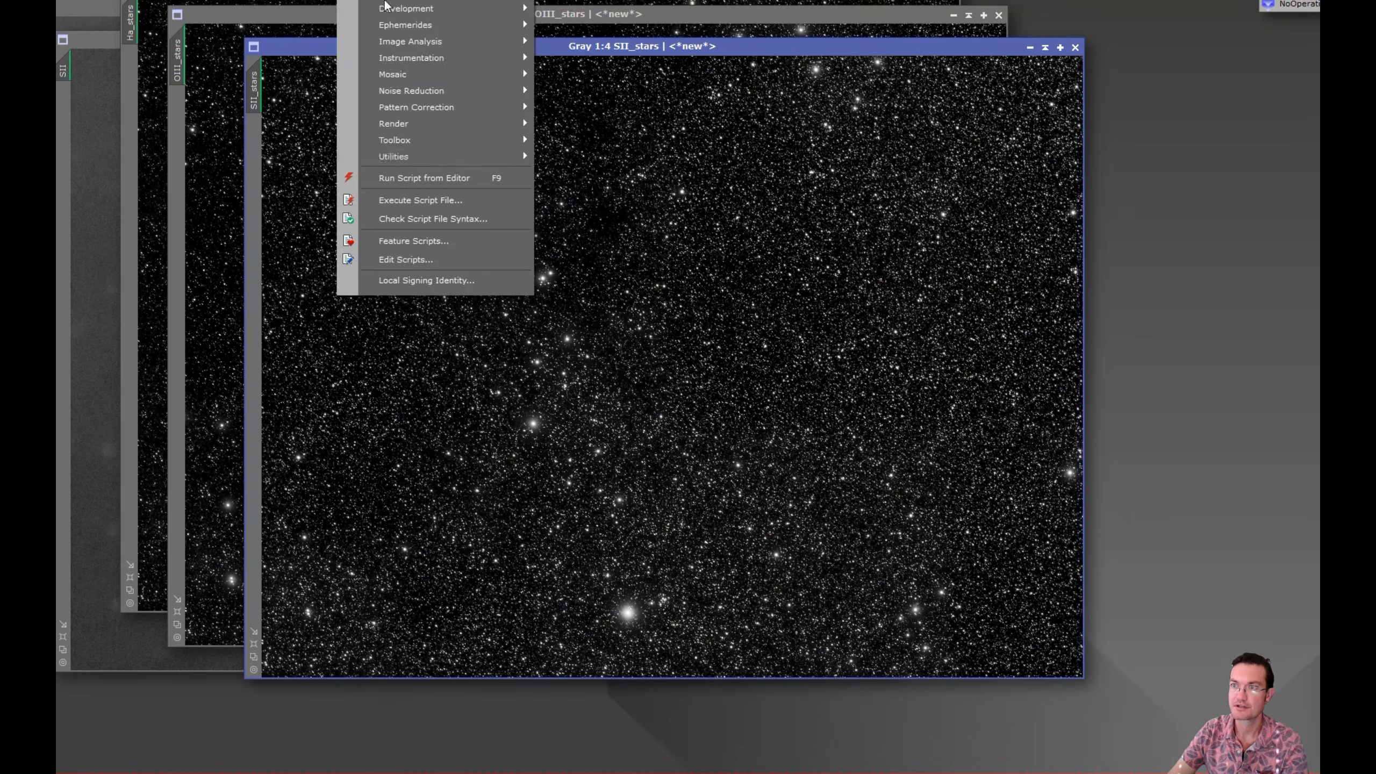
left_click(425, 154)
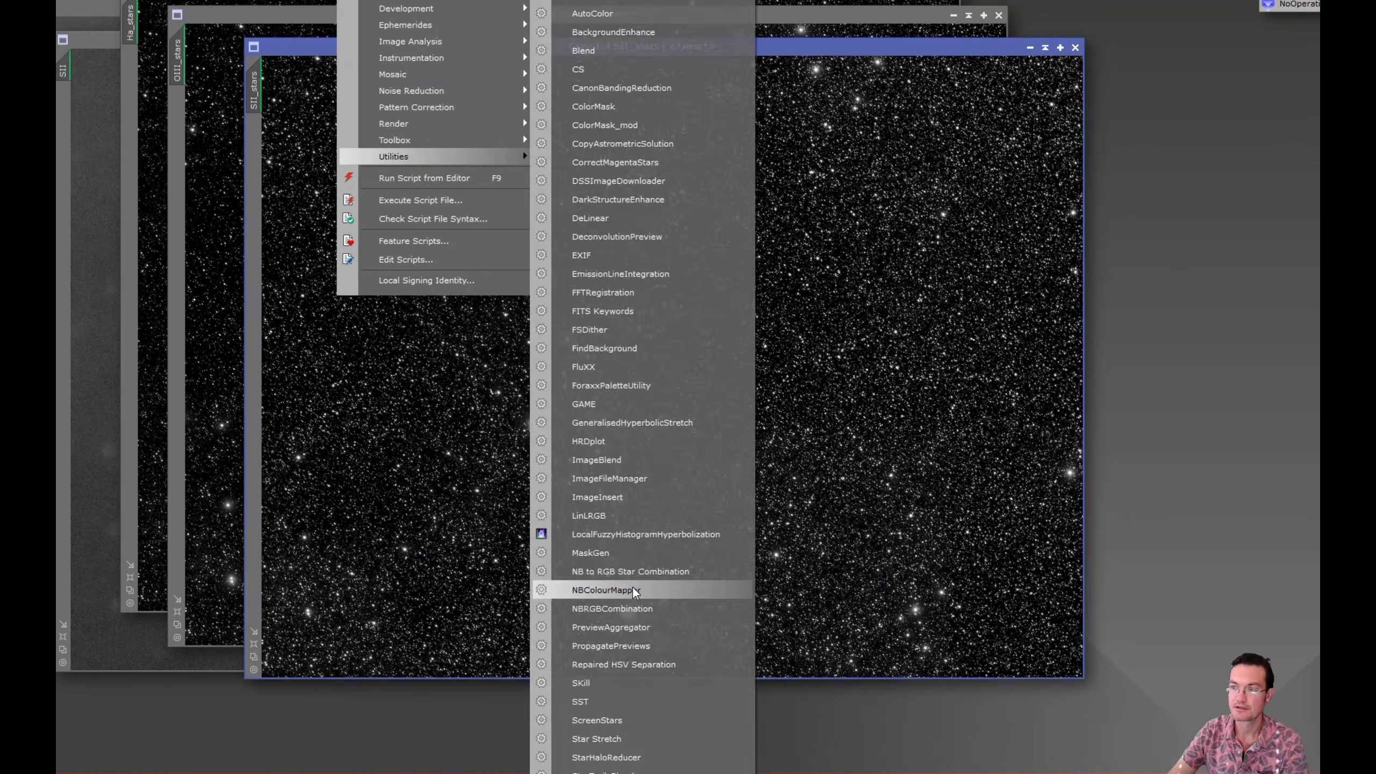
left_click(630, 572)
left_click(912, 380)
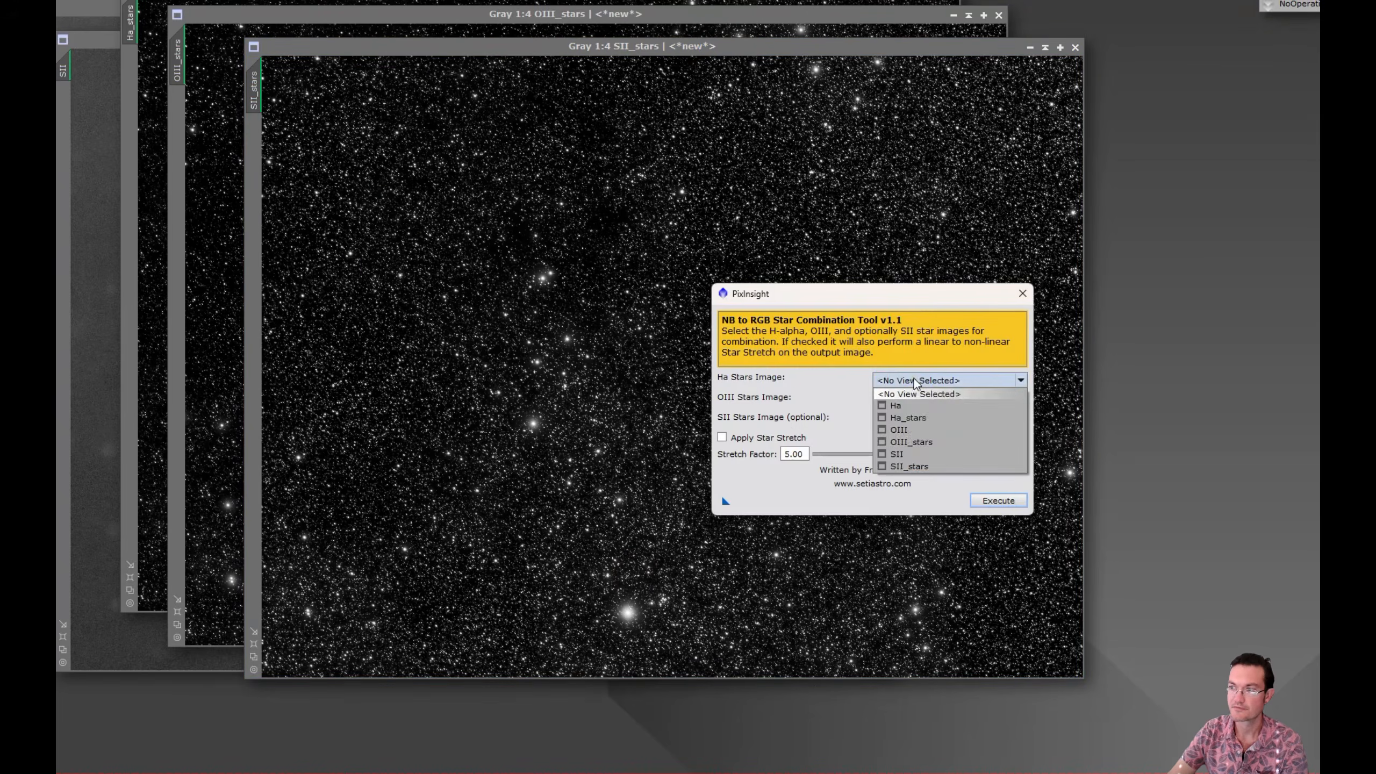
left_click(922, 418)
left_click(915, 400)
left_click(915, 462)
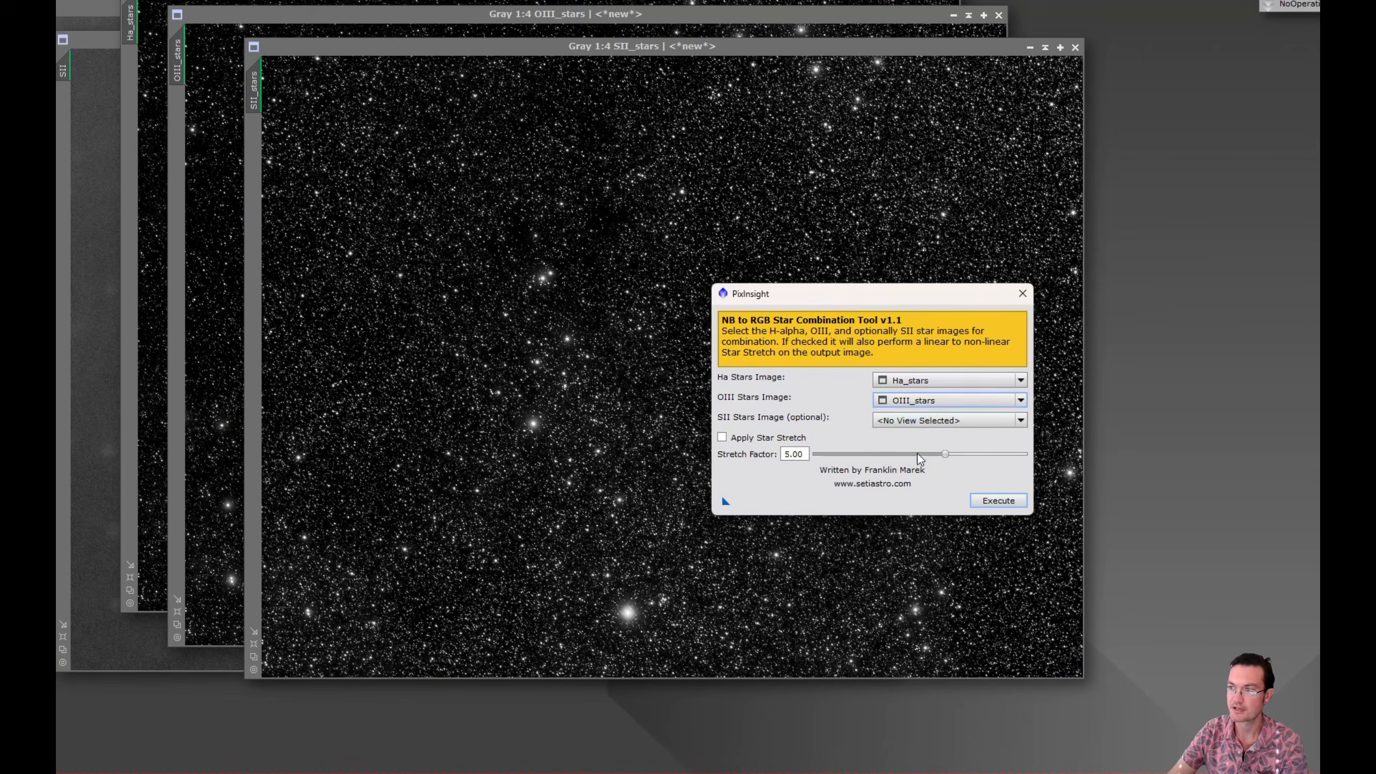
left_click(909, 422)
left_click(915, 510)
- Enable Apply Star Stretch, run the three-channel star combination and move the resulting image over the SII_stars image
left_click(745, 439)
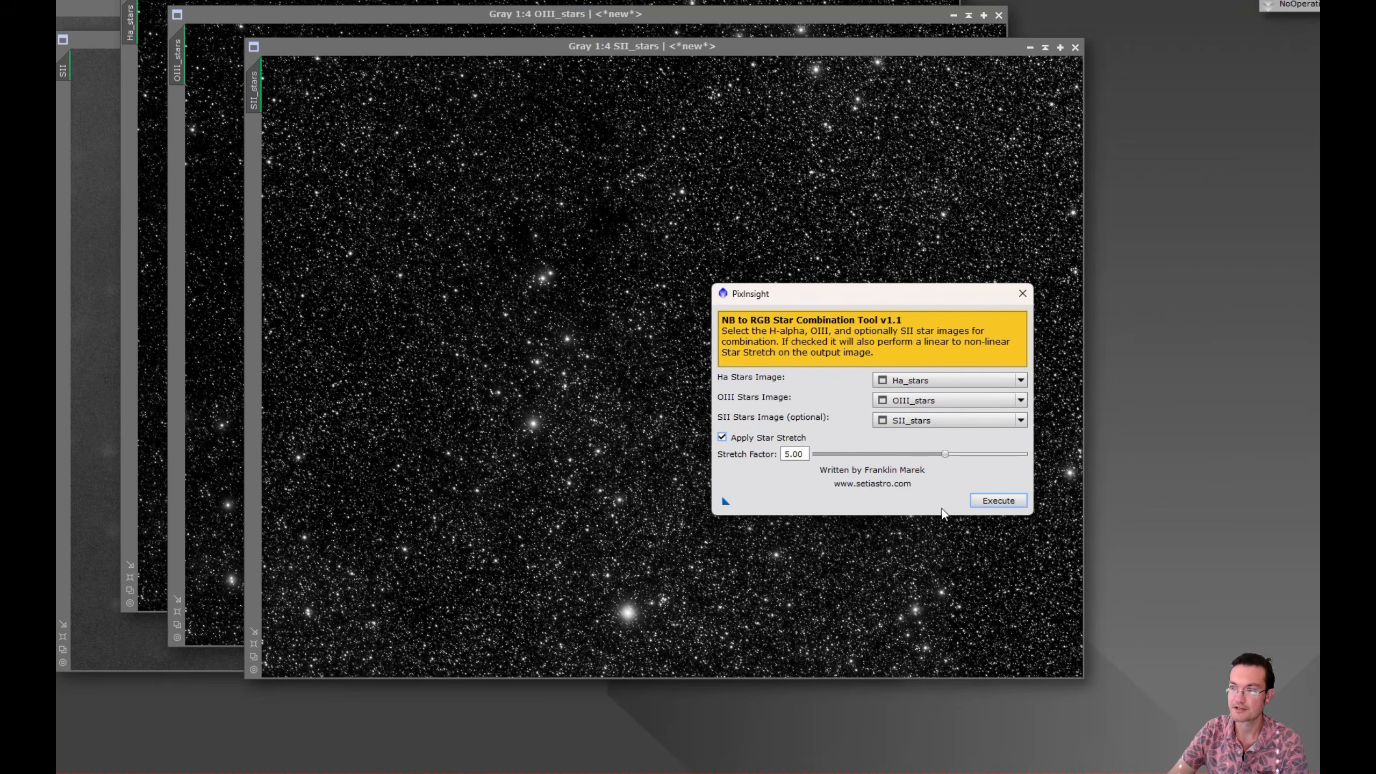
left_click(987, 503)
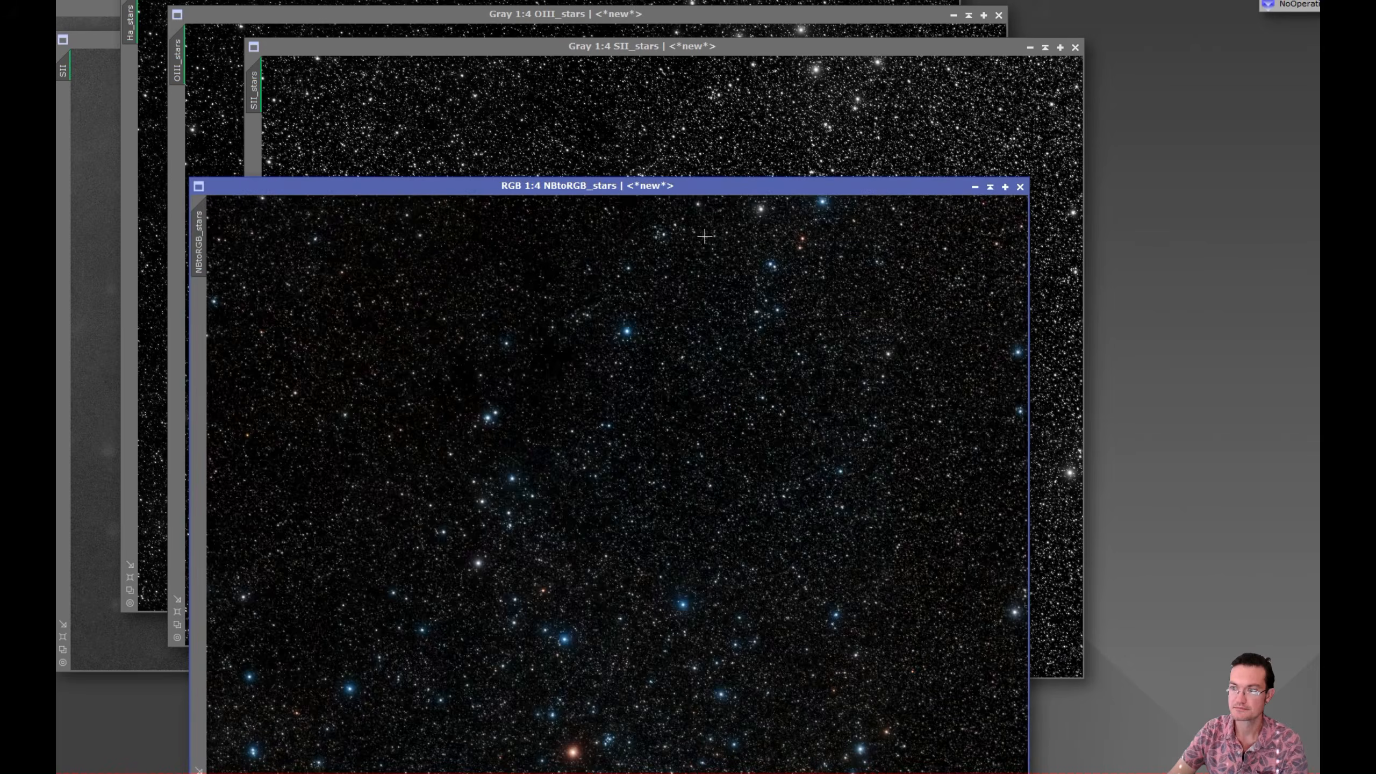
left_click_drag(618, 185, 673, 63)
- Examine the star colours across the NBtoRGB_stars image combined from Ha, OIII and SII at several magnifications
scroll(652, 550, "up", 2)
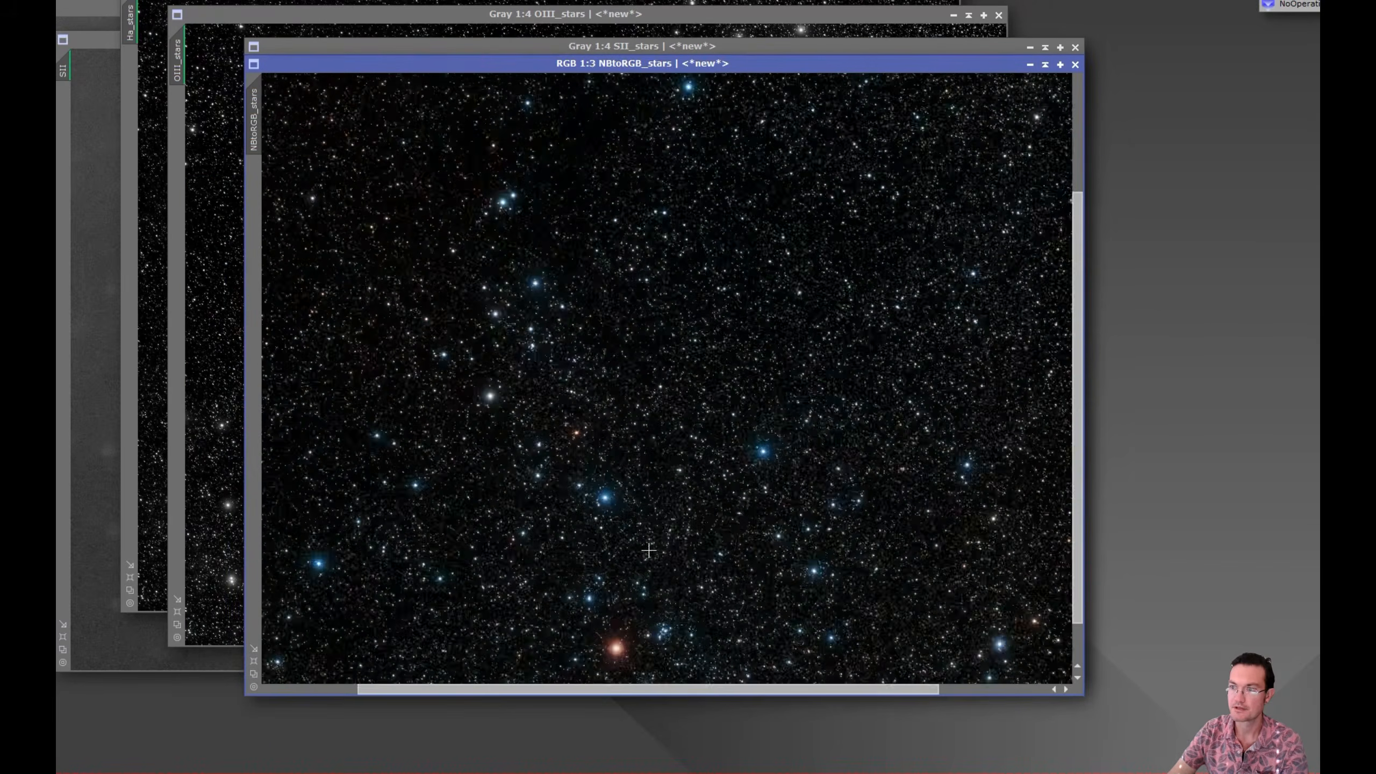
scroll(1080, 417, "down", 5)
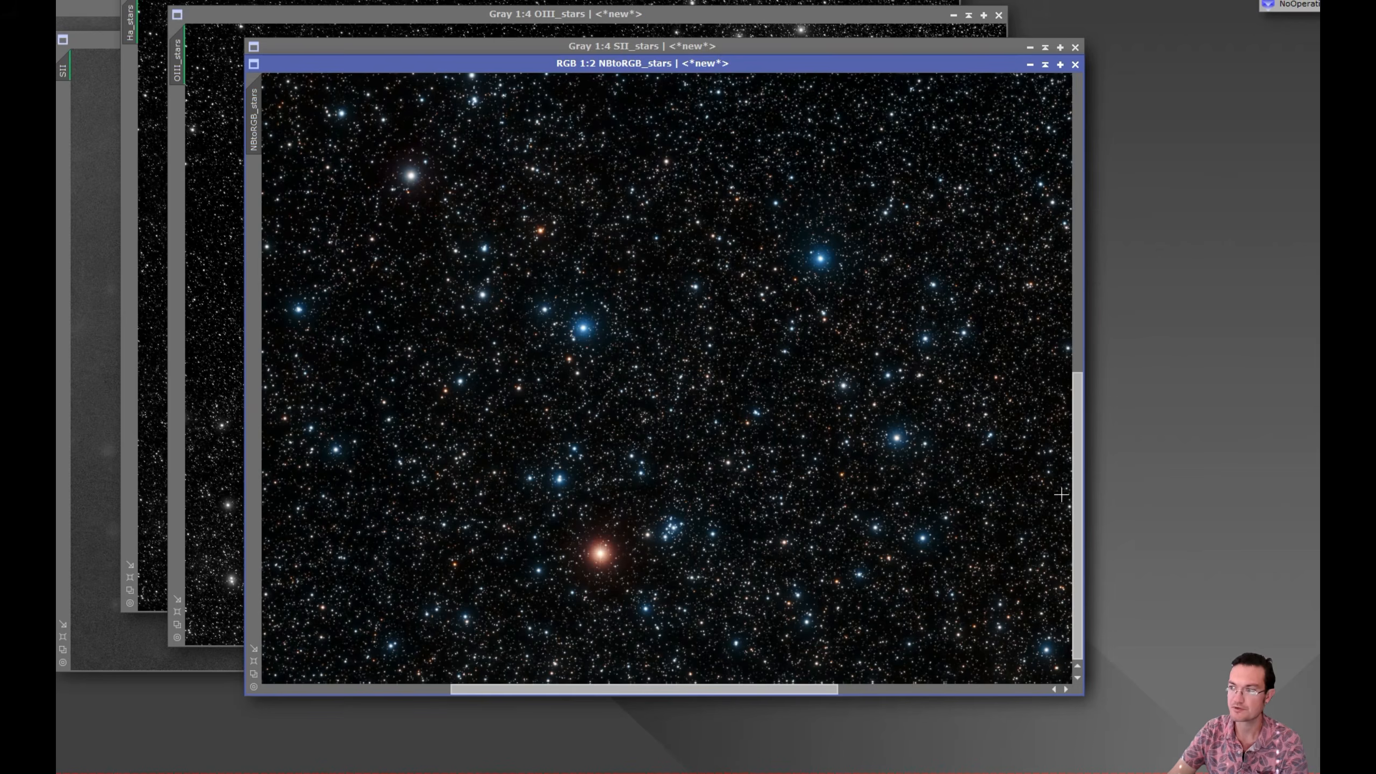
left_click_drag(1074, 503, 1066, 203)
left_click_drag(718, 690, 868, 690)
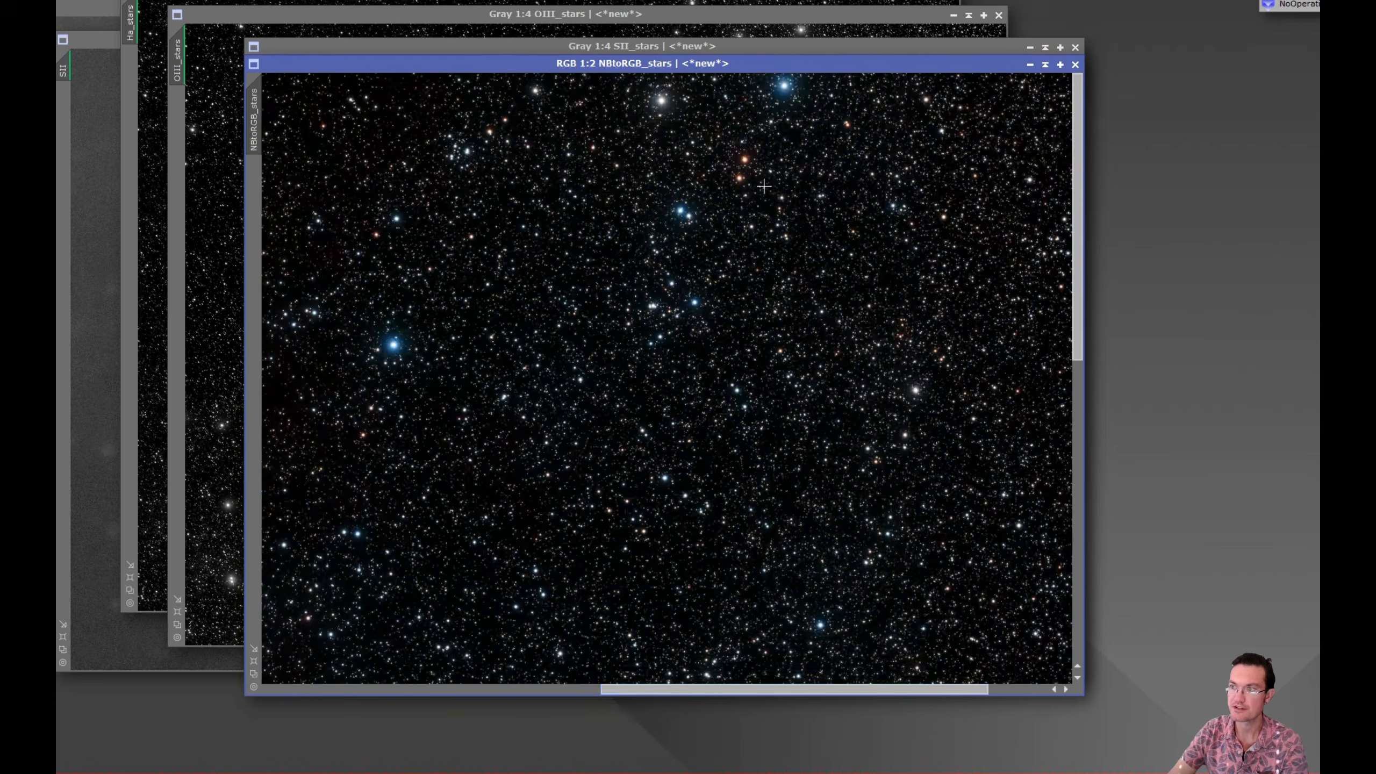
scroll(759, 188, "up", 1)
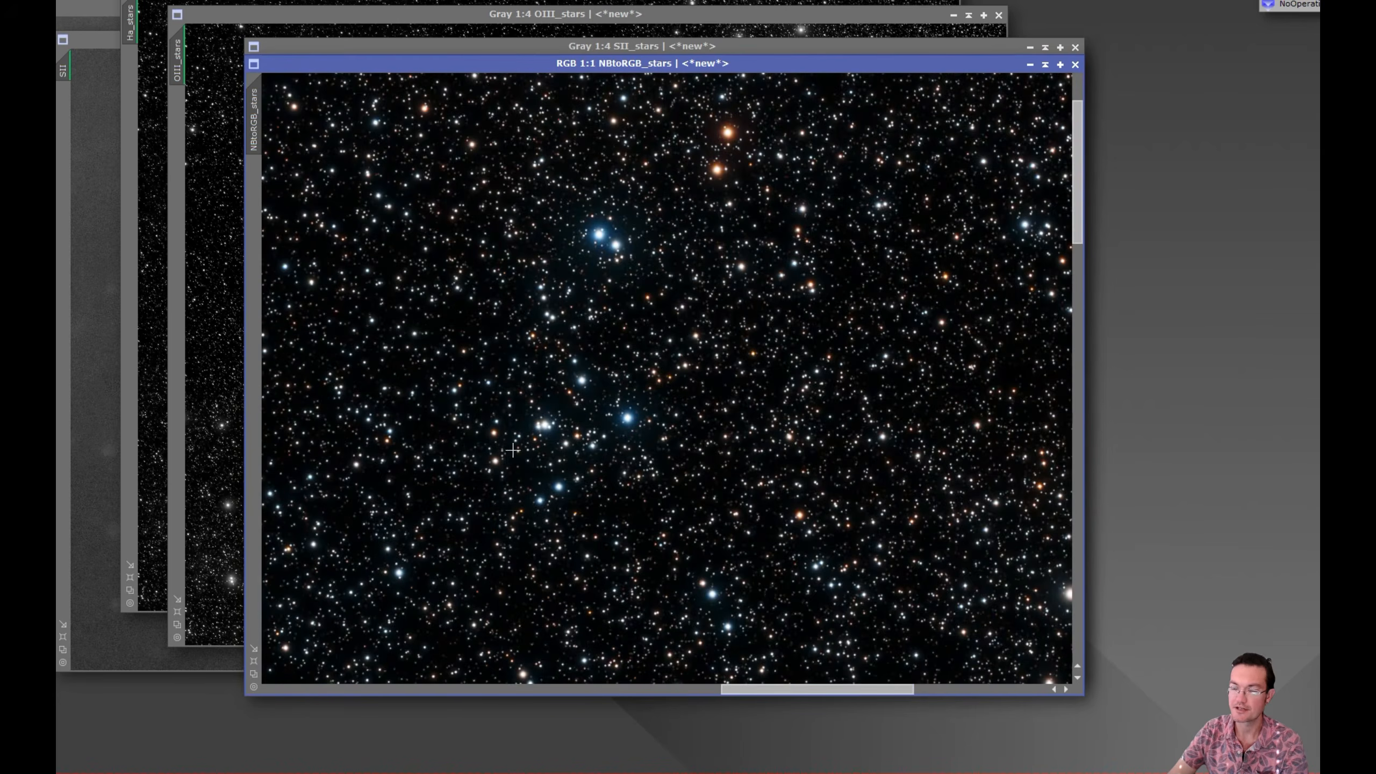
scroll(606, 478, "down", 1)
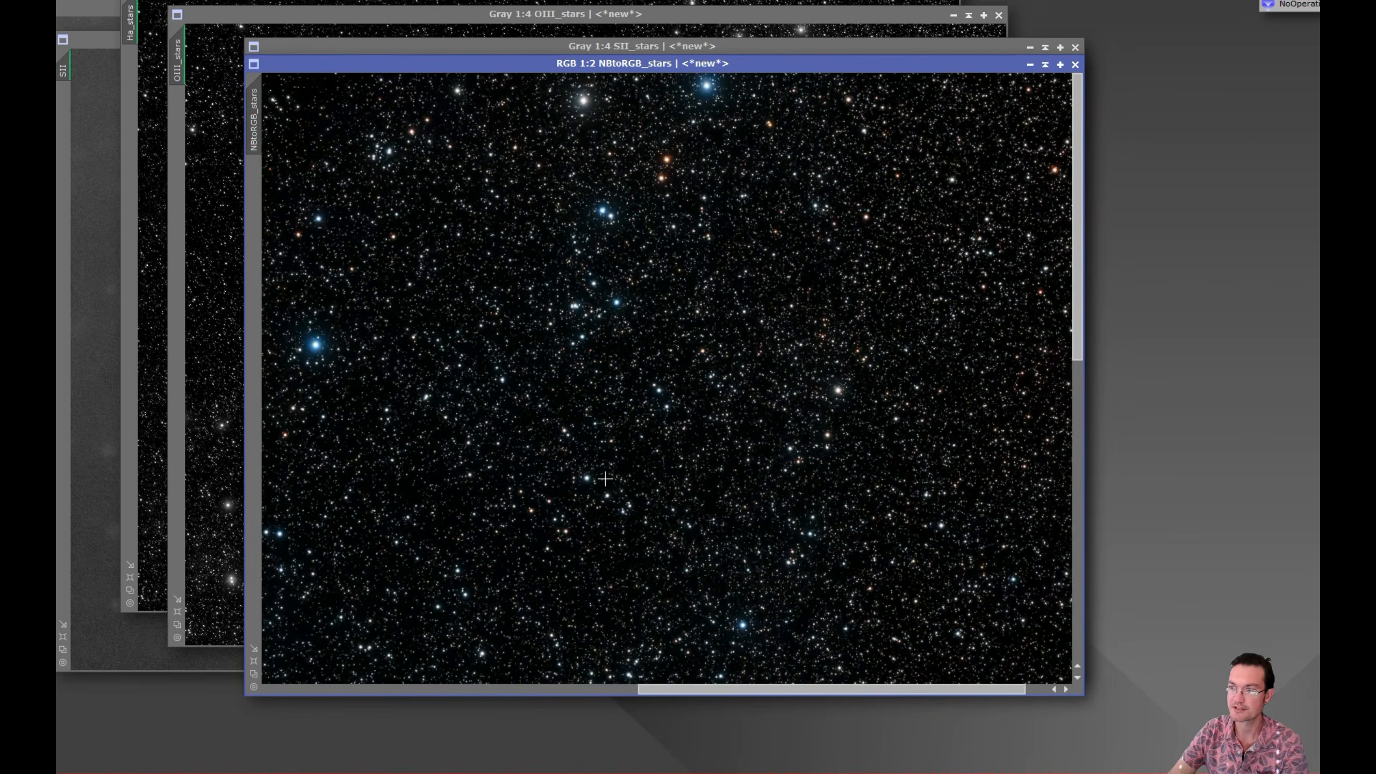
scroll(605, 478, "down", 1)
left_click_drag(738, 689, 628, 689)
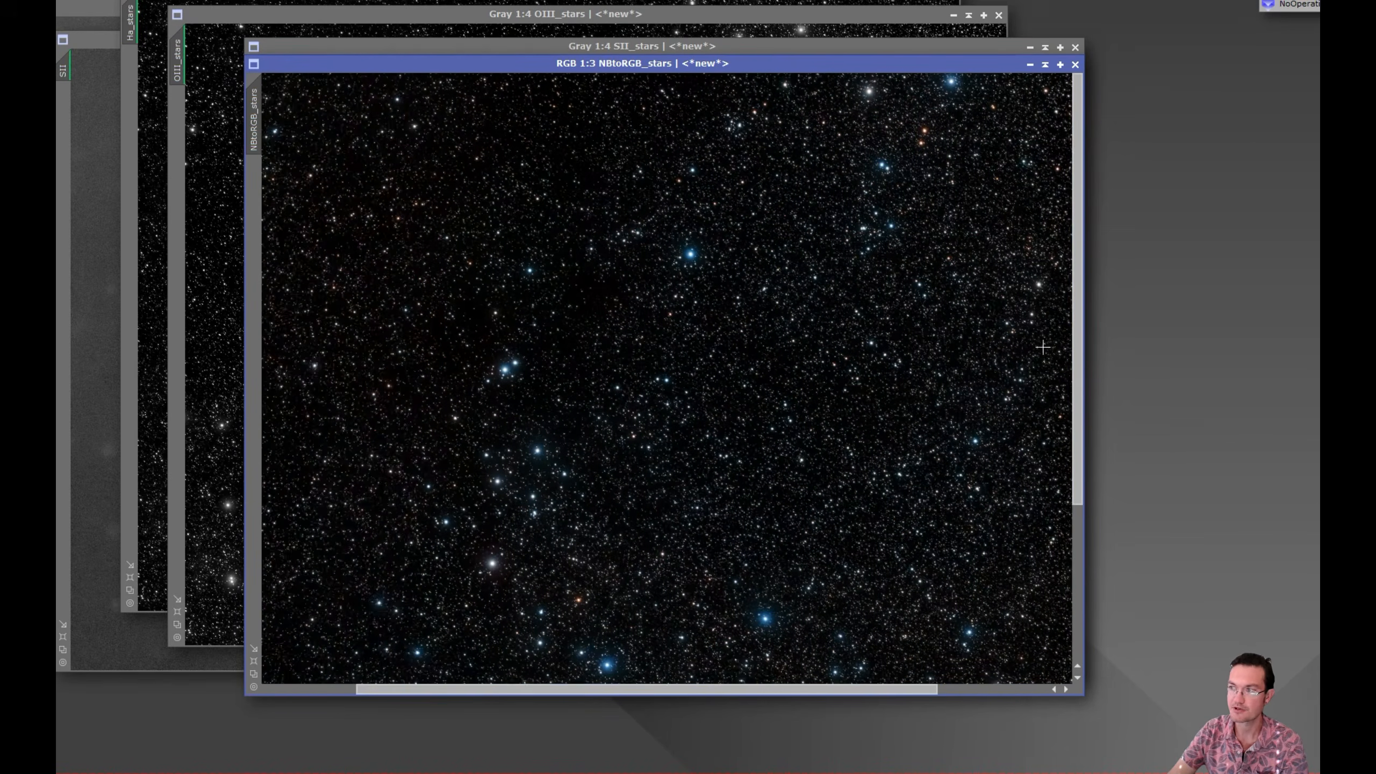
left_click_drag(1078, 326, 1032, 508)
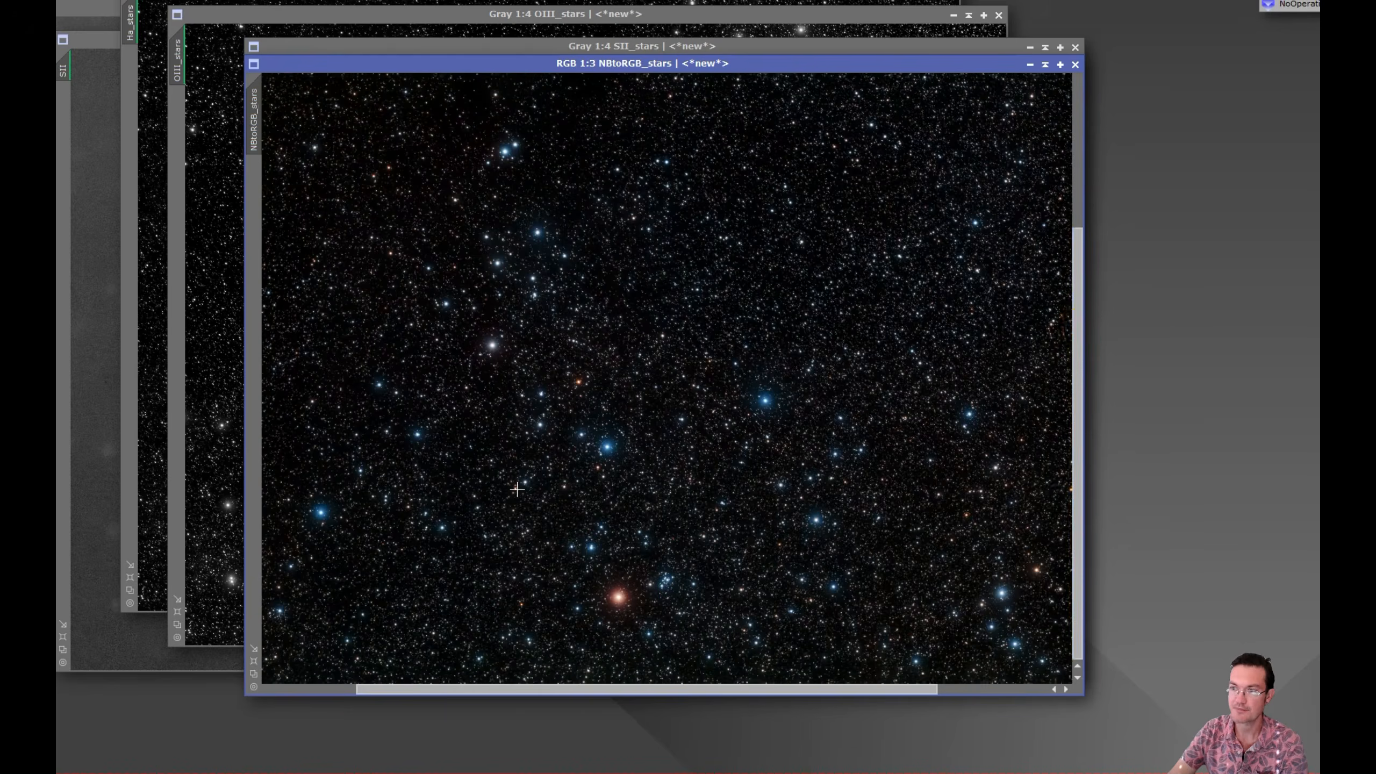
scroll(517, 489, "up", 2)
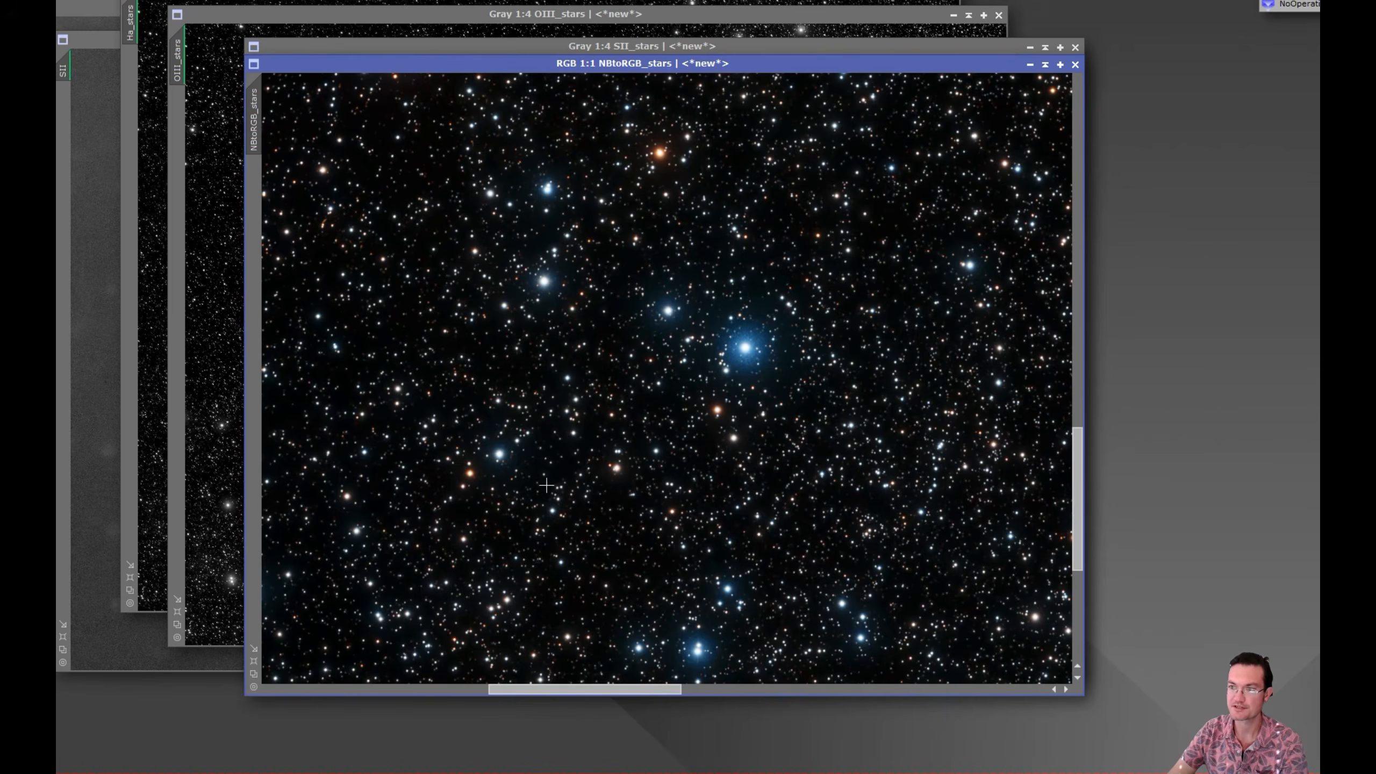
scroll(597, 490, "down", 2)
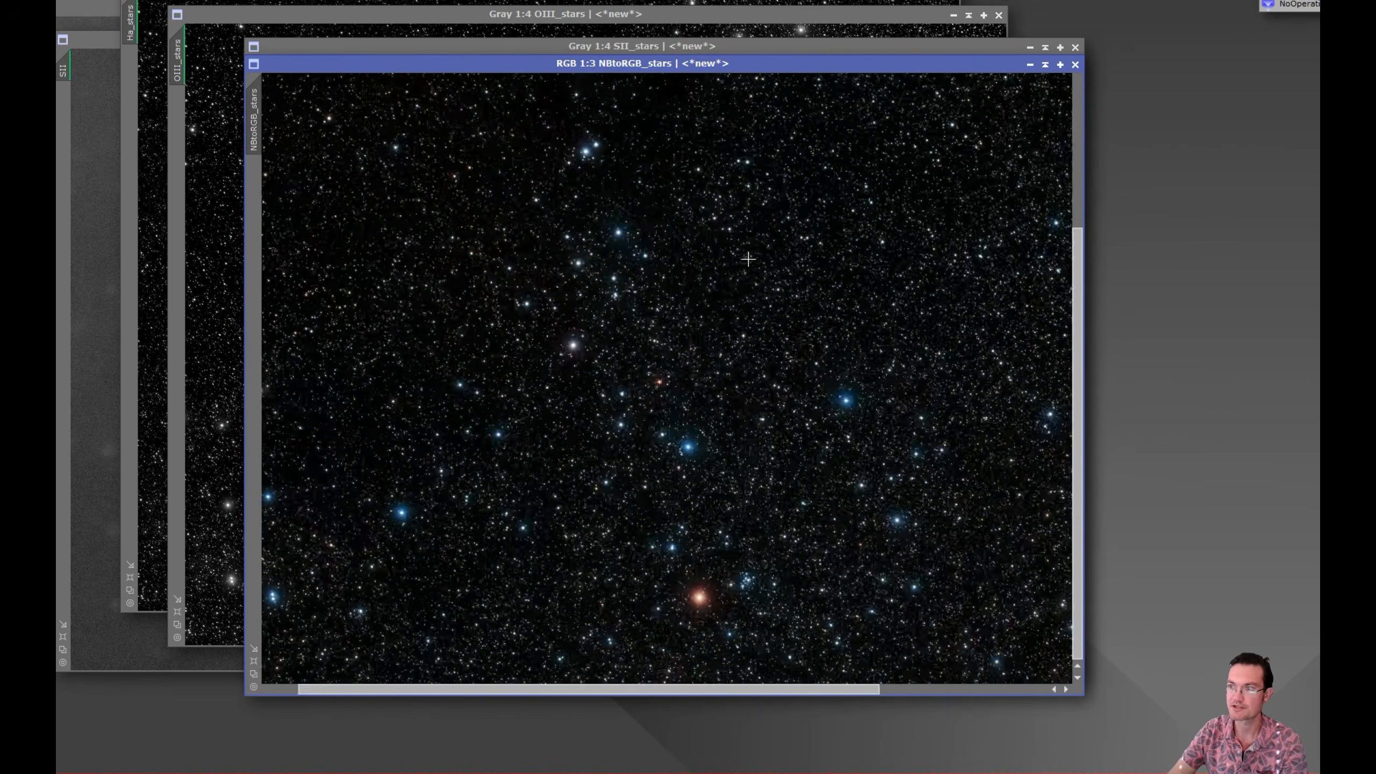
scroll(748, 259, "down", 1)
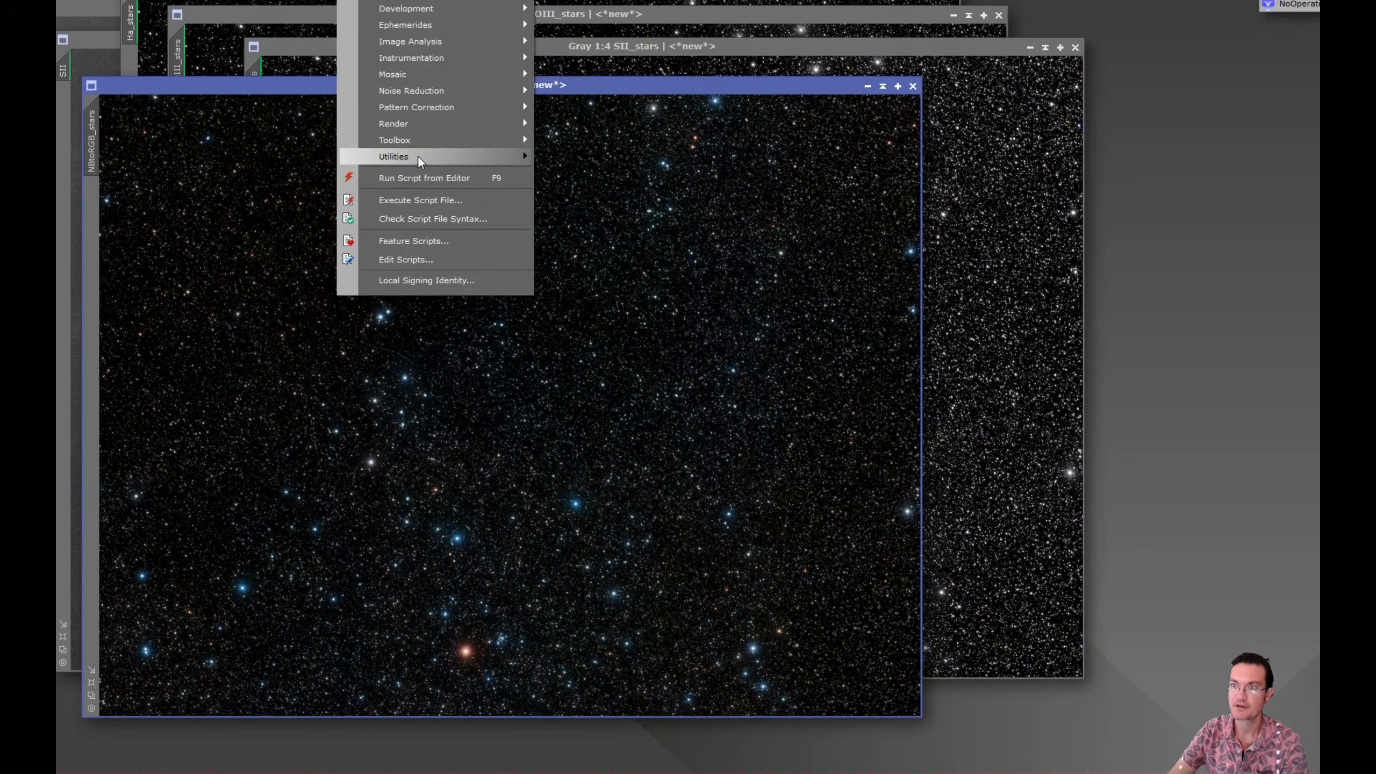
- Reopen the NB to RGB Star Combination script, save its instance as a process icon on the empty workspace and close the dialog
mouse_move(418, 156)
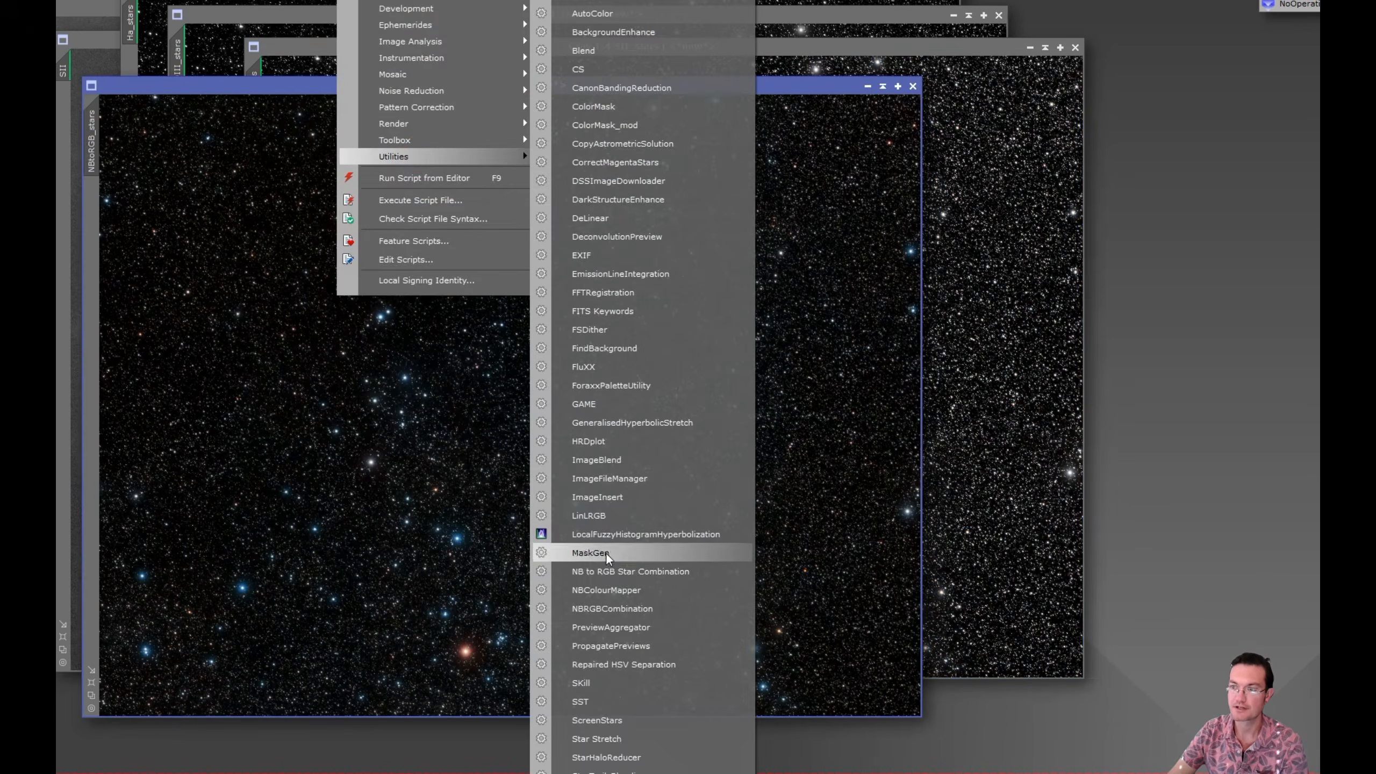
left_click(642, 575)
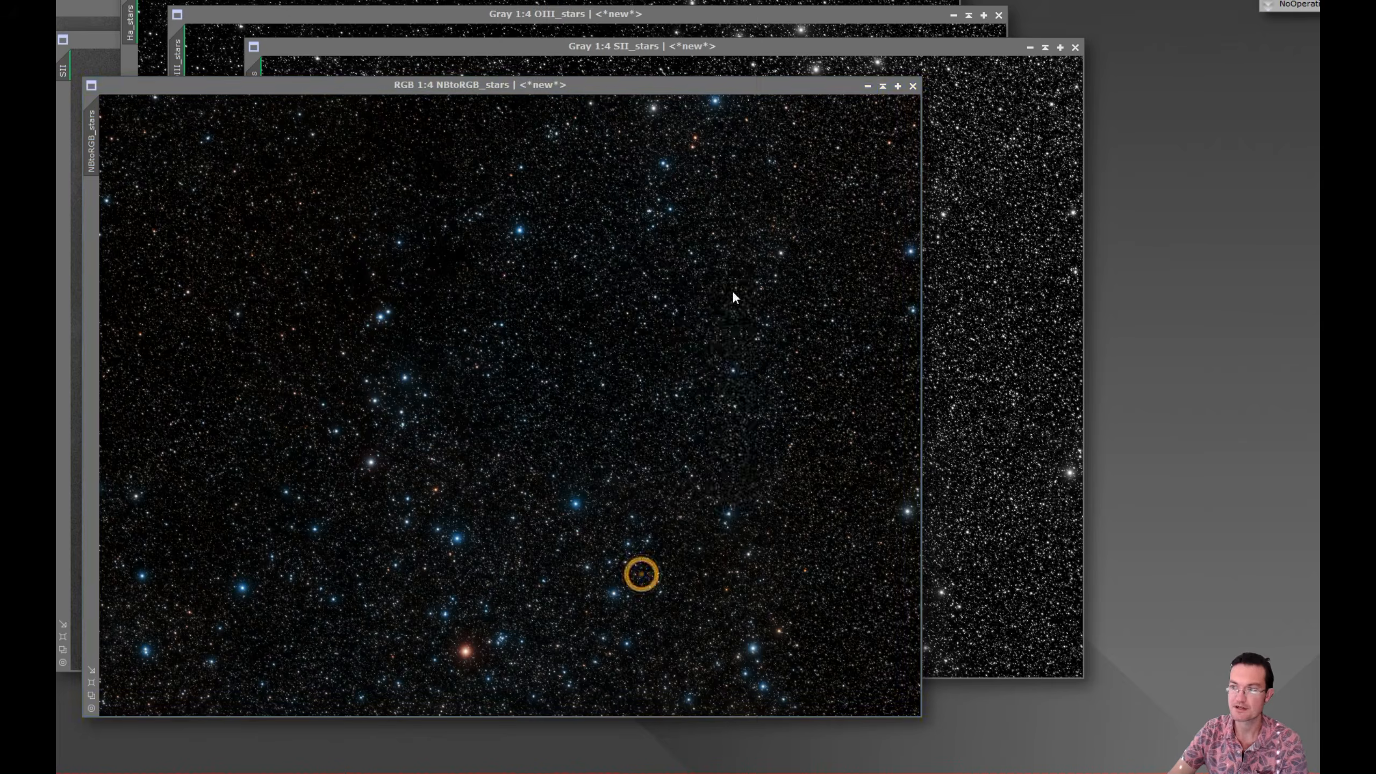
left_click_drag(789, 292, 674, 266)
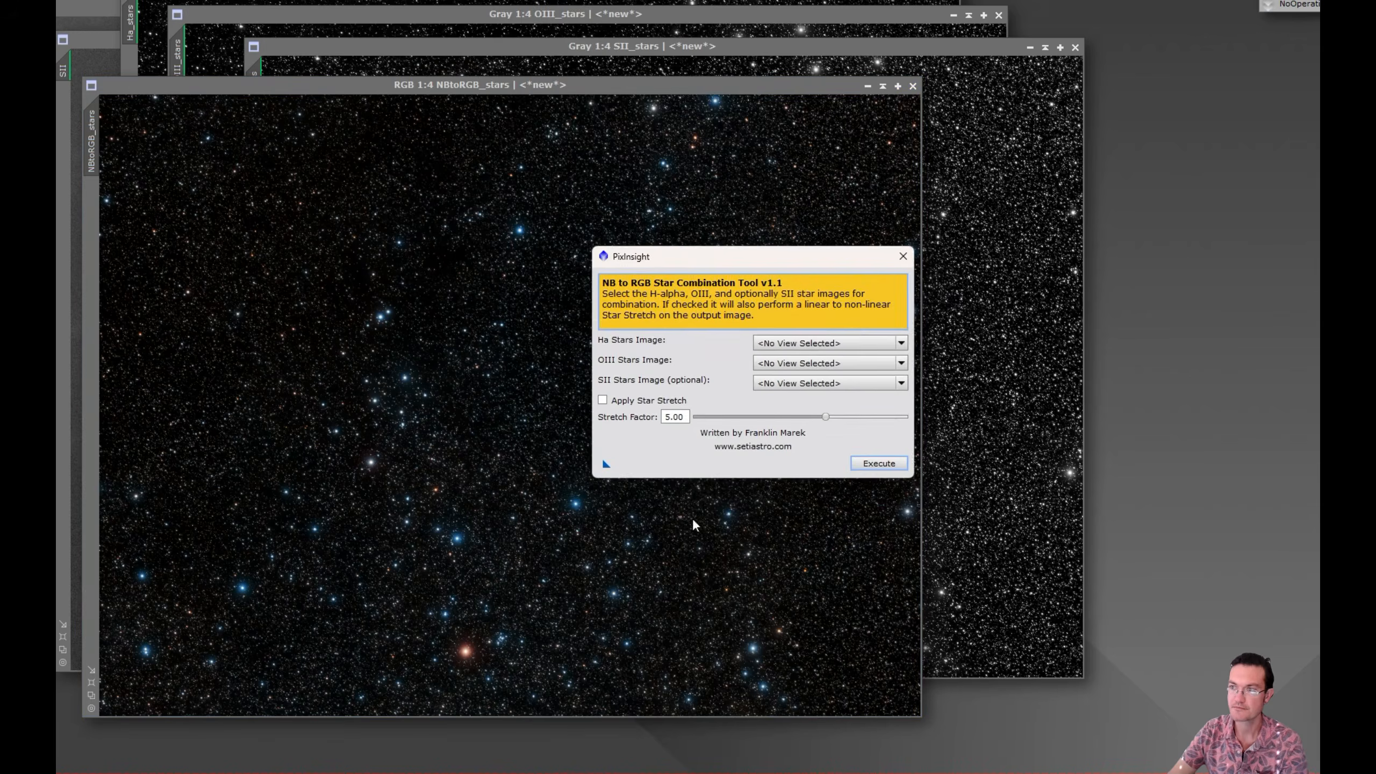
left_click_drag(606, 469, 1149, 304)
left_click(903, 259)
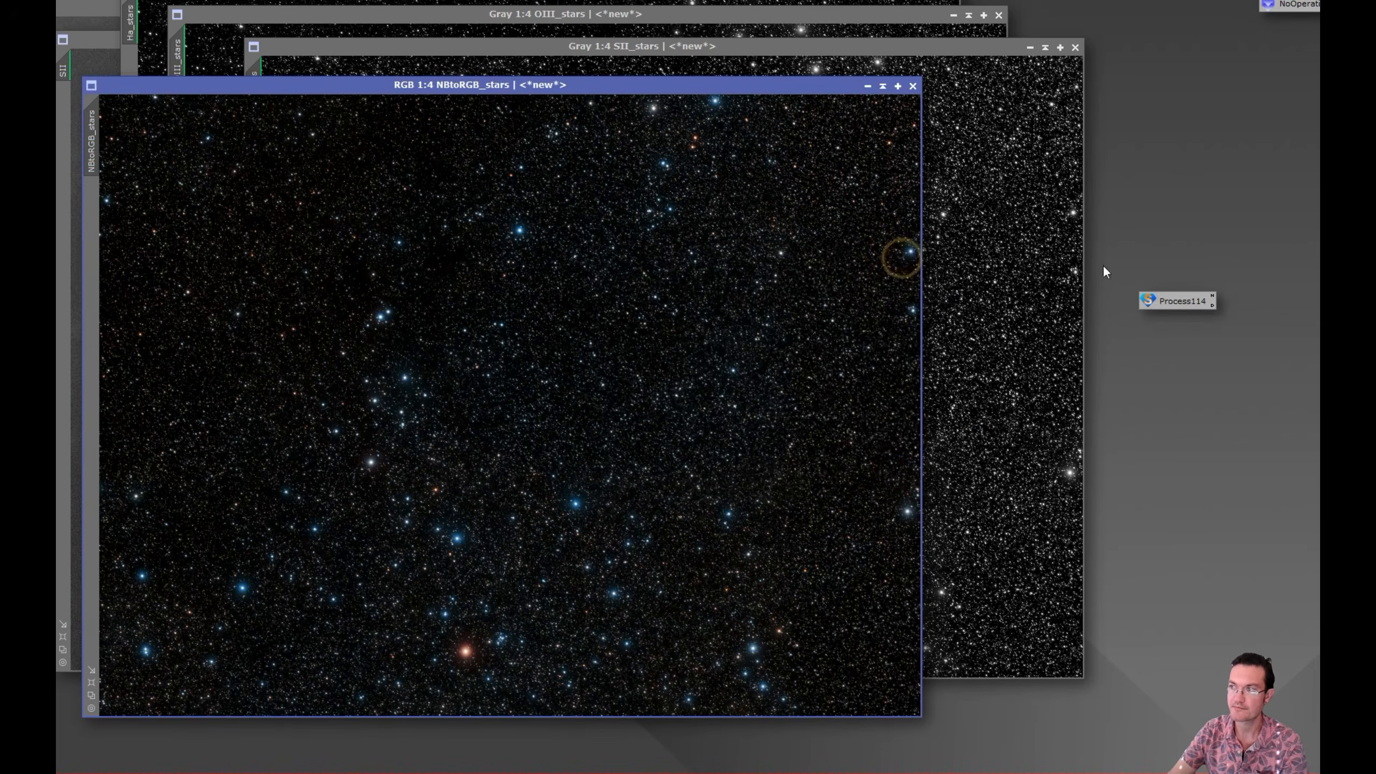
- Rename the new process icon as NBtoRGBStars
double_click(1215, 302)
type("NBtoRG")
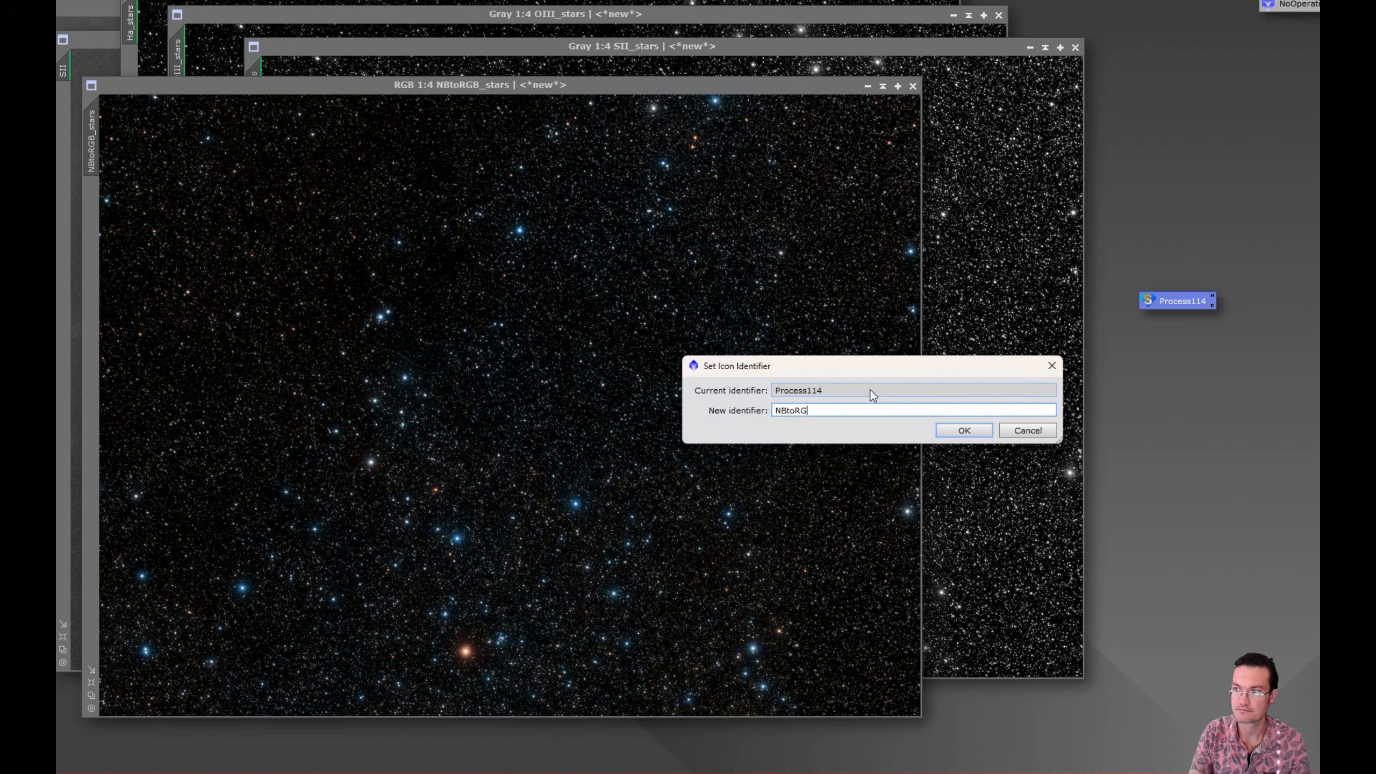
type("BSTars")
key("BackSpace")
key("BackSpace")
key("BackSpace")
key("BackSpace")
type("tars")
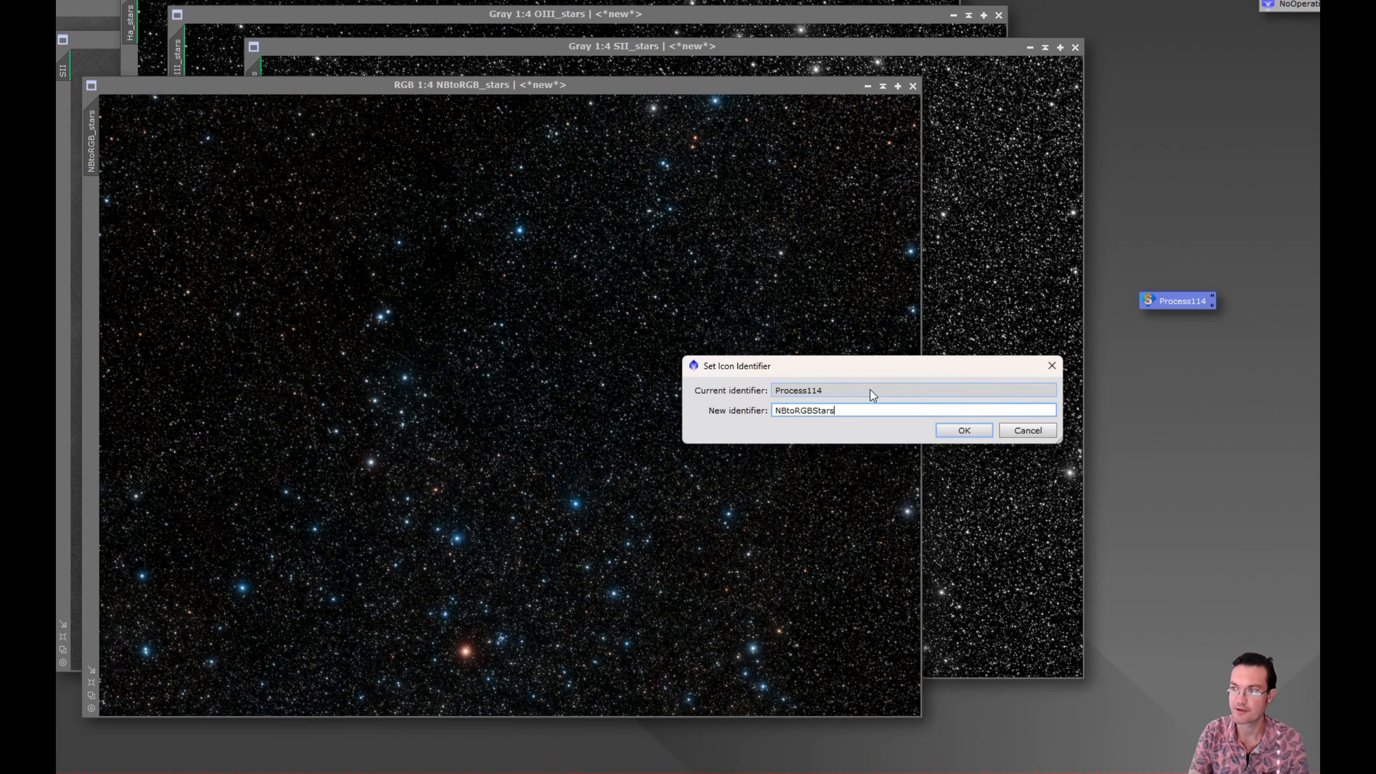
key("Return")
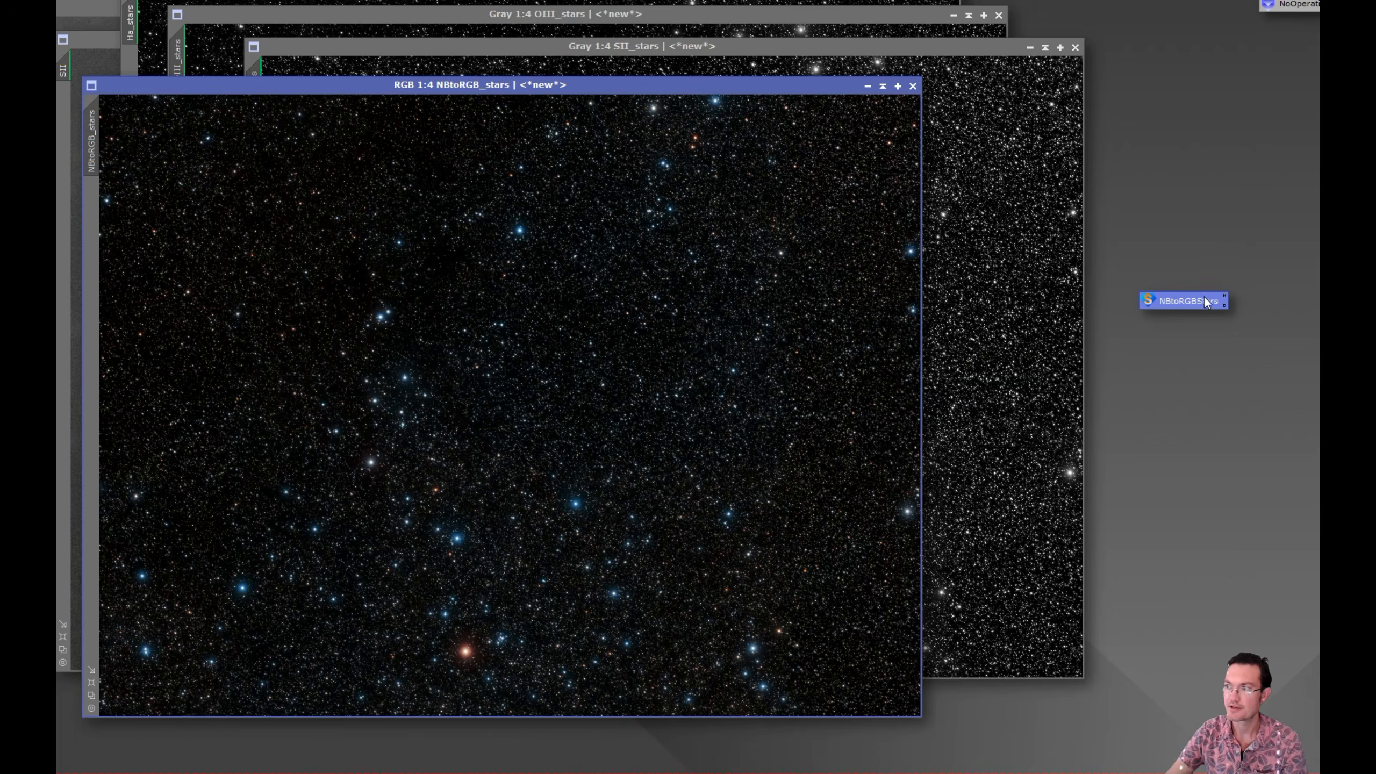
- Open the NBtoRGBStars process icon, launch its script globally and close the dialog, then launch it again on the NBtoRGB_stars image
double_click(1186, 302)
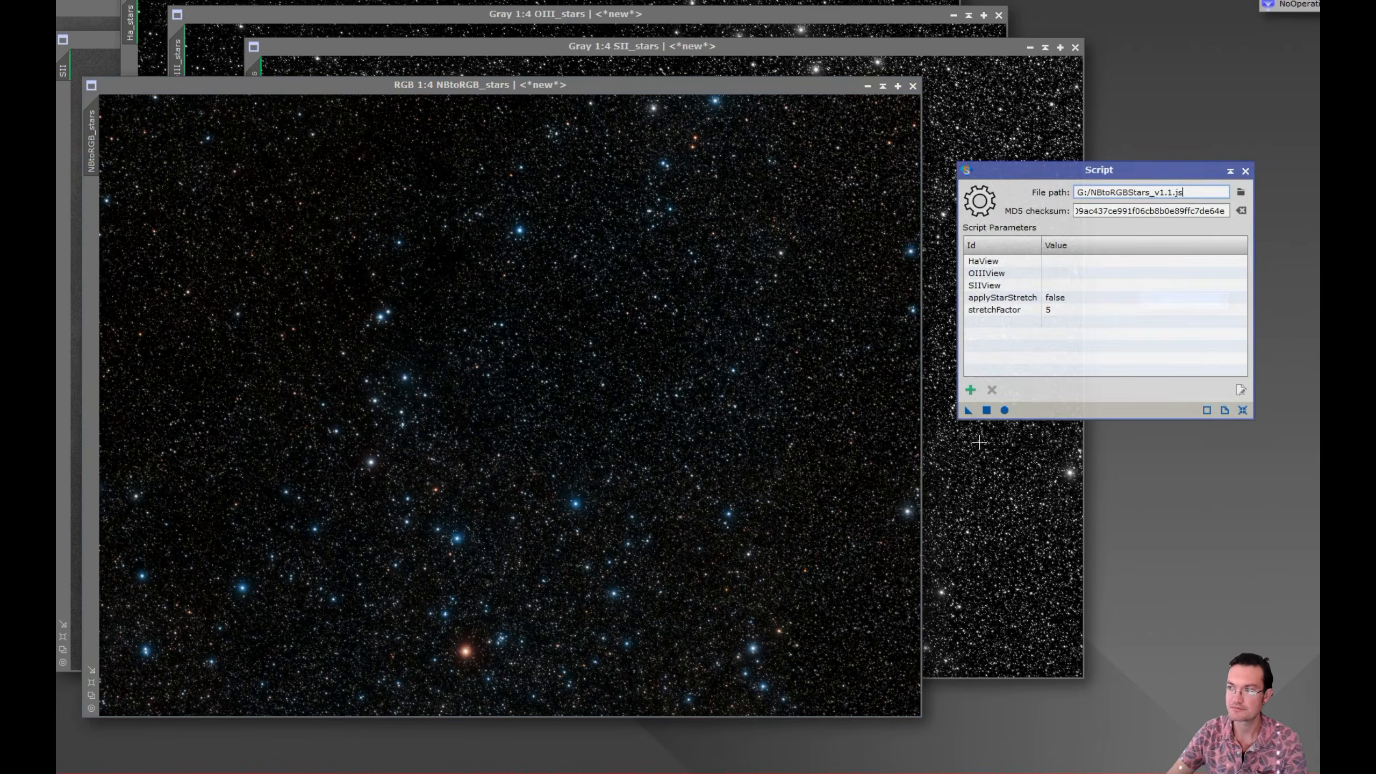
left_click(987, 410)
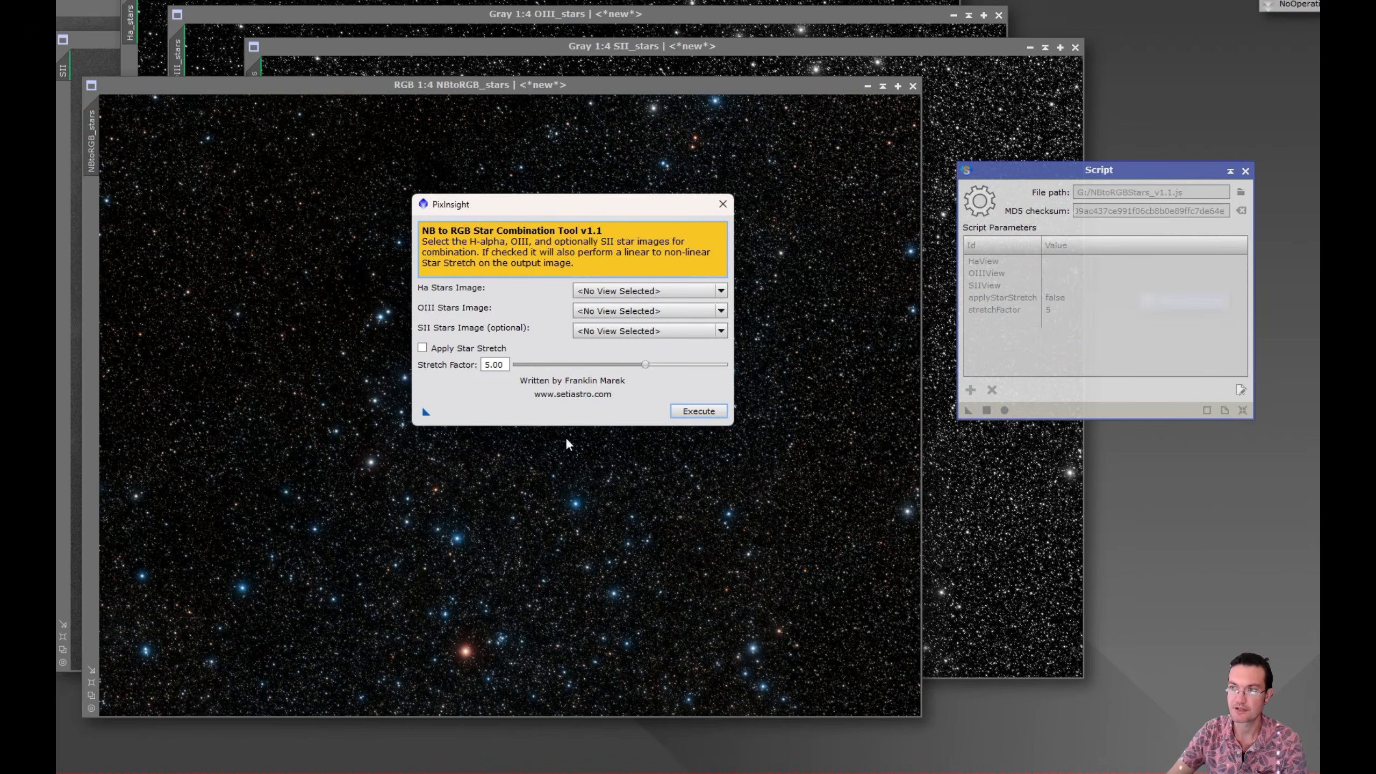
left_click(724, 204)
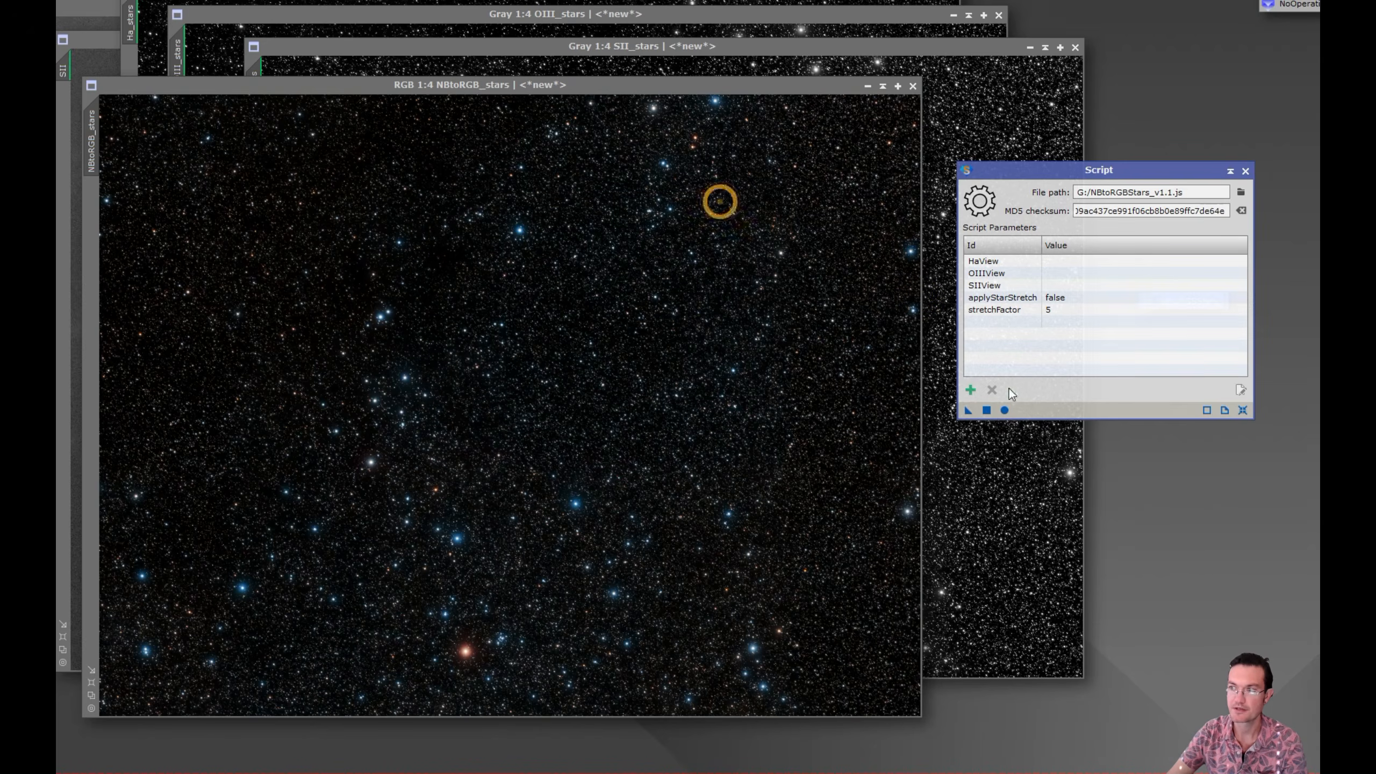
left_click_drag(968, 412, 311, 394)
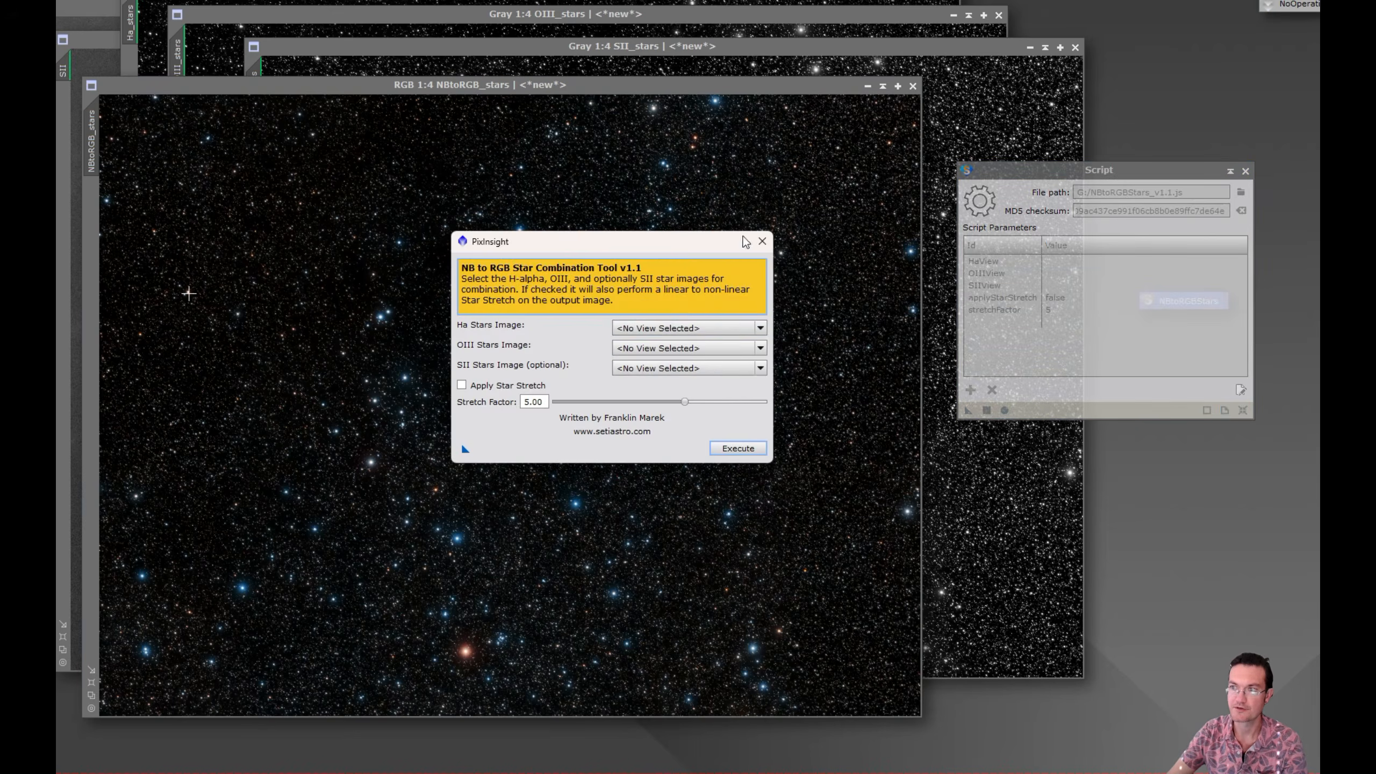
- Close the NB to RGB Star Combination dialog and the instance window of the NBtoRGBStars process icon
left_click(762, 241)
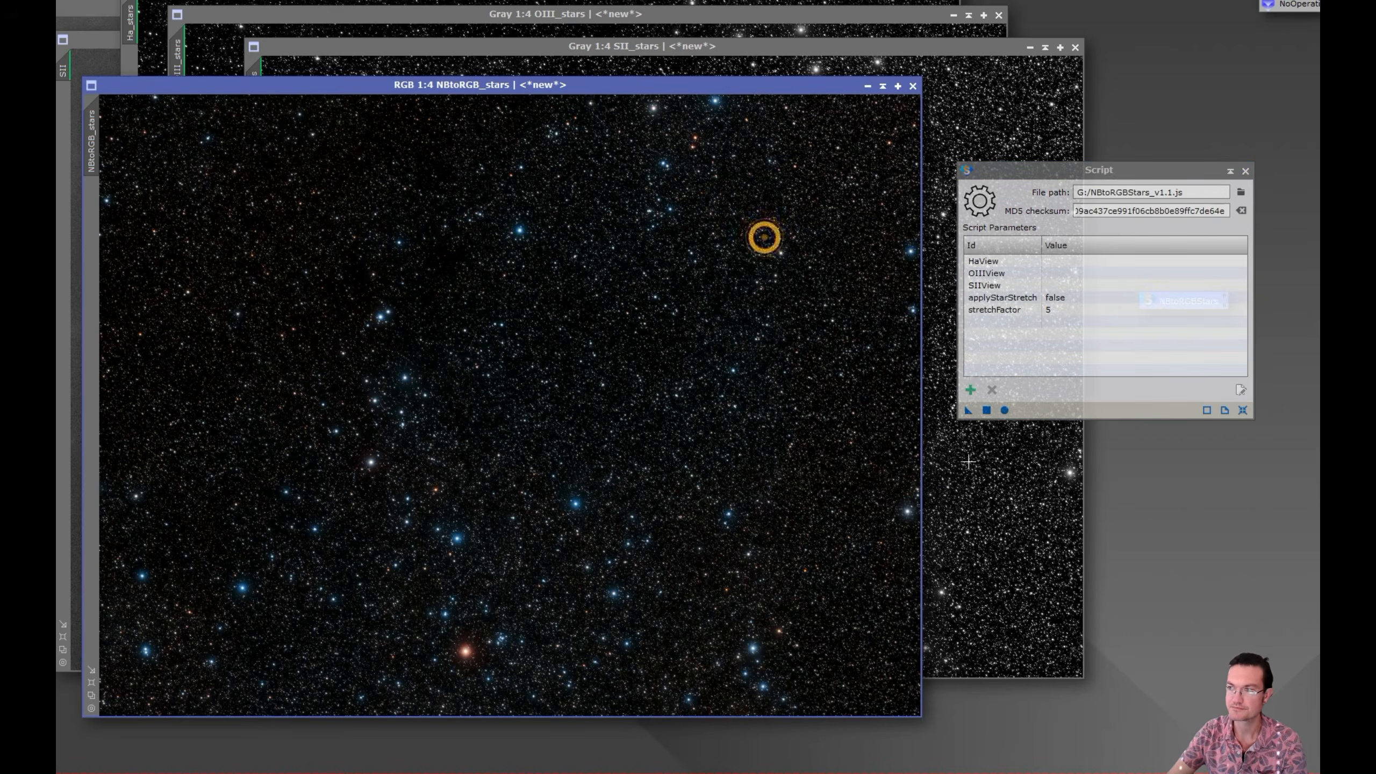
left_click(1005, 411)
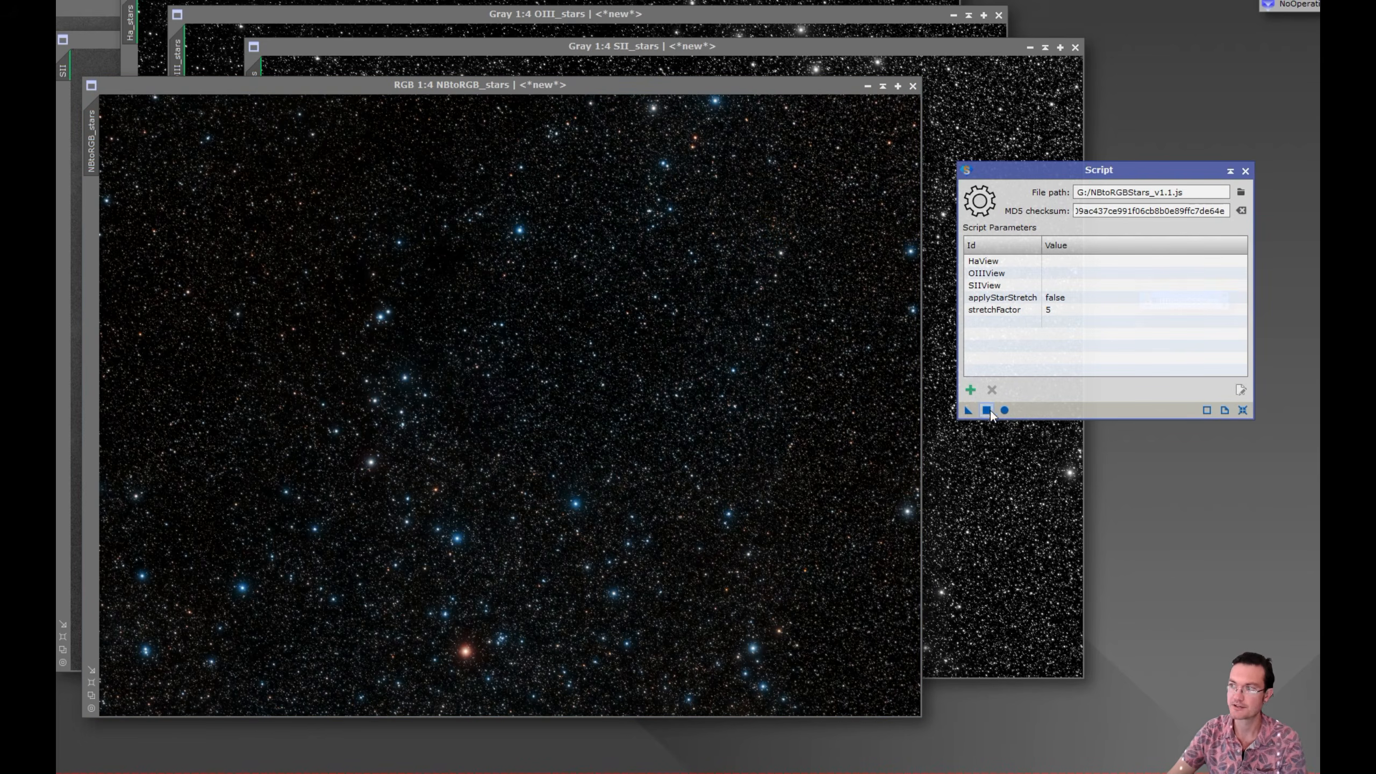
left_click(1245, 172)
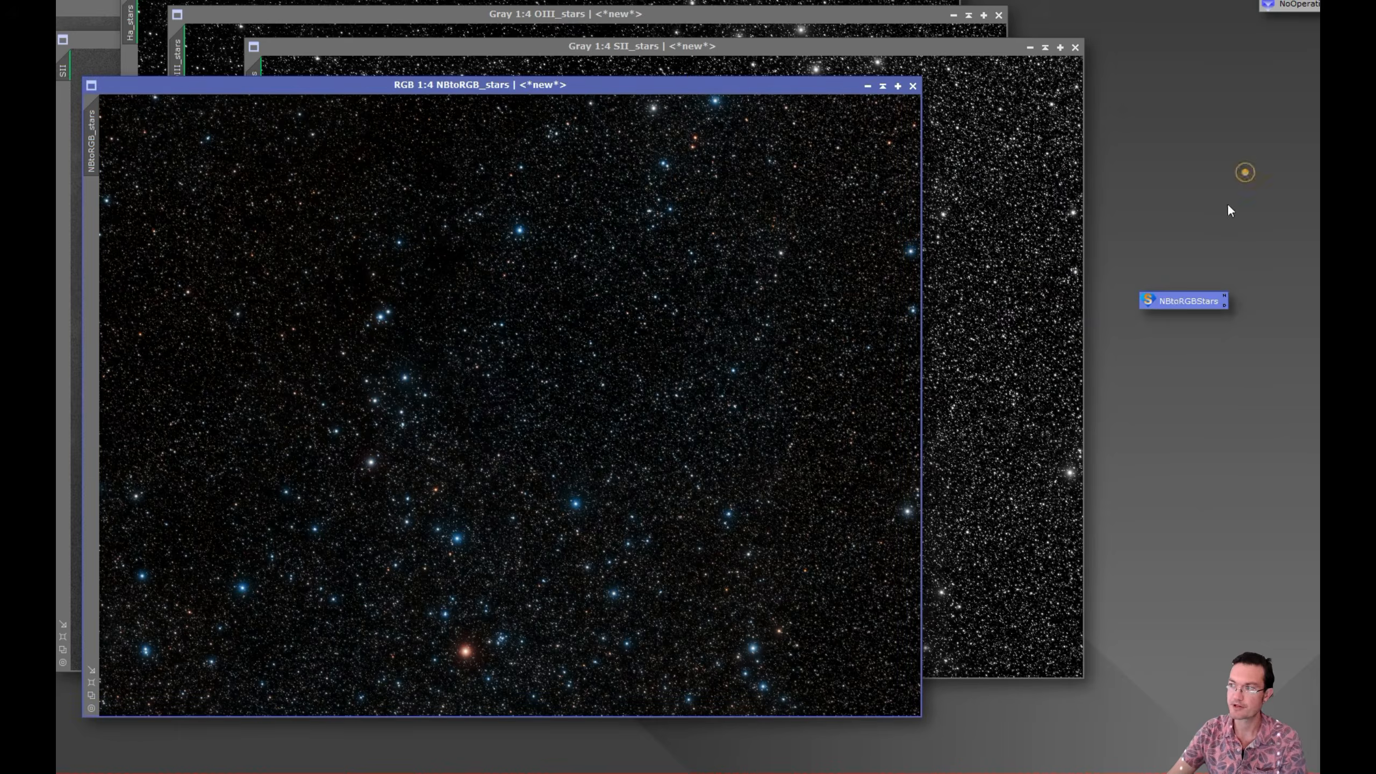
- Reopen the NBtoRGBStars process icon, launch a new instance of its script and close the script dialog
double_click(1174, 298)
left_click_drag(968, 410, 952, 513)
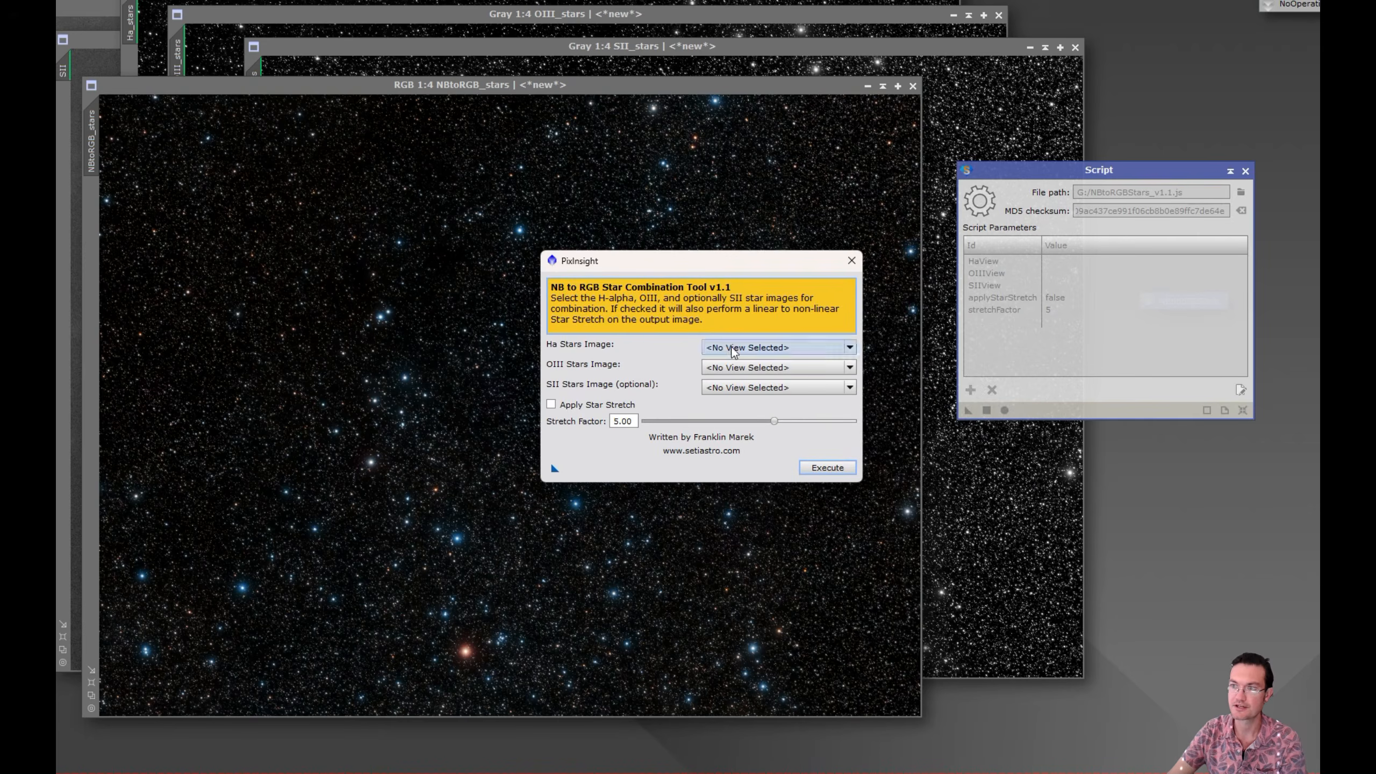
left_click(852, 262)
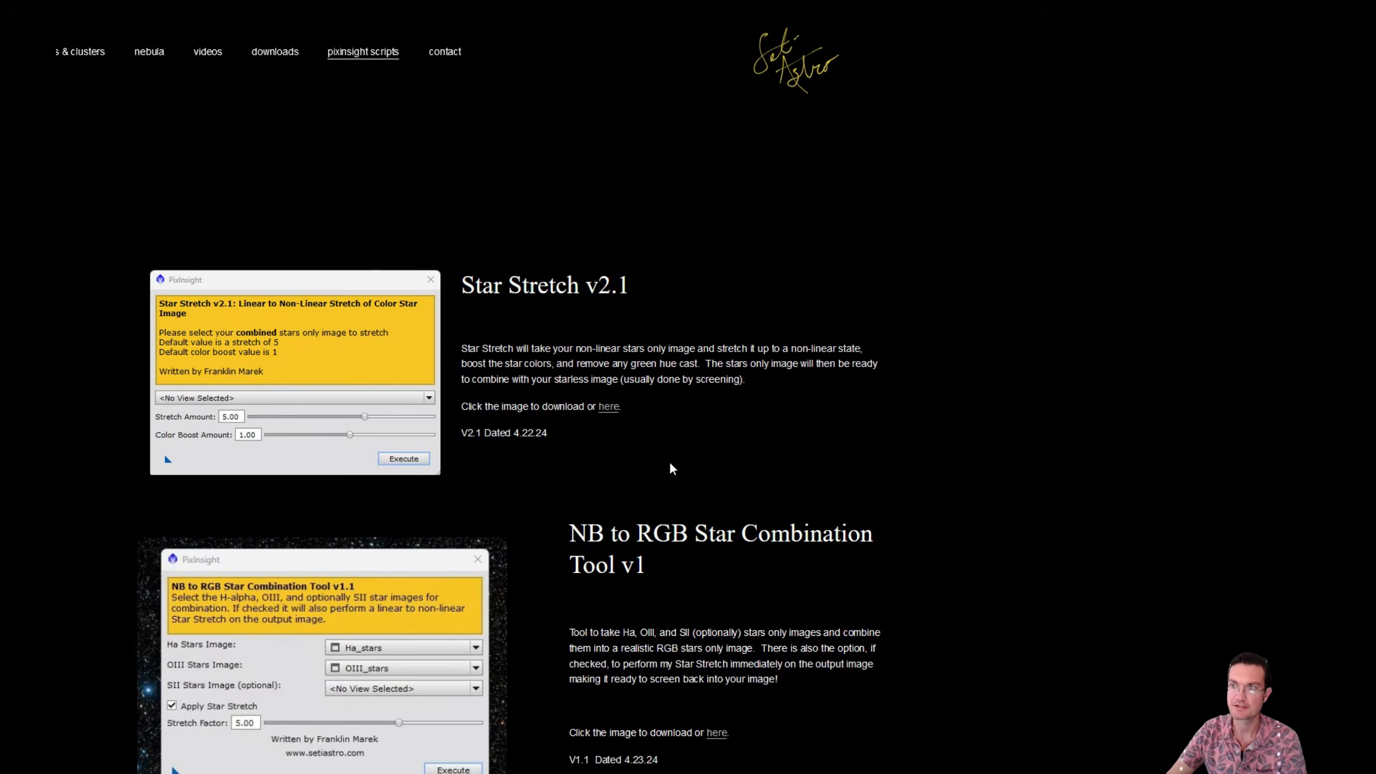
- Switch to the Seti Astro PixInsight scripts web page and review the Star Stretch and NB to RGB Star Combination Tool downloads
scroll(634, 438, "down", 2)
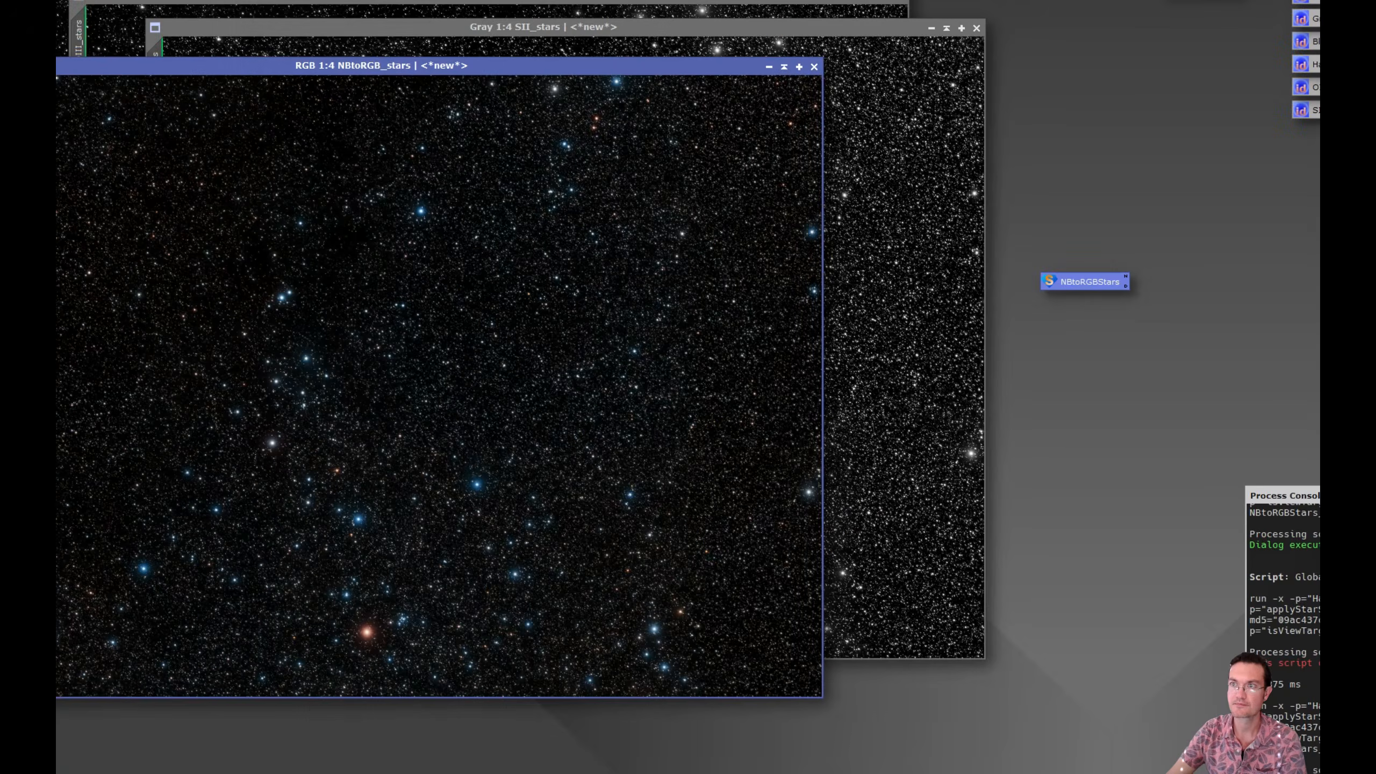
- Switch to PixInsight, open Feature Scripts, view the directory selection for adding scripts from HDD3 (G:), and cancel without adding anything
key("alt+s")
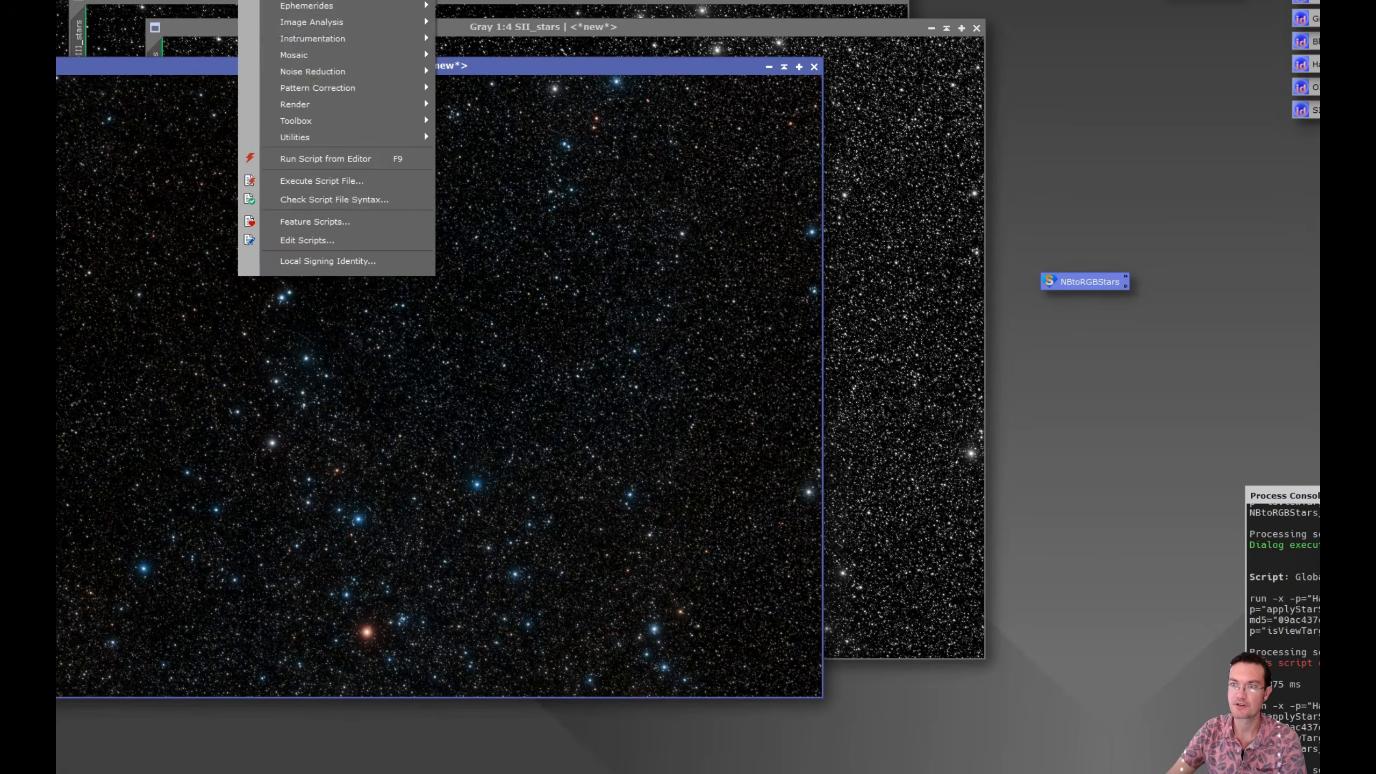
left_click(310, 222)
left_click_drag(645, 170, 538, 112)
left_click(473, 530)
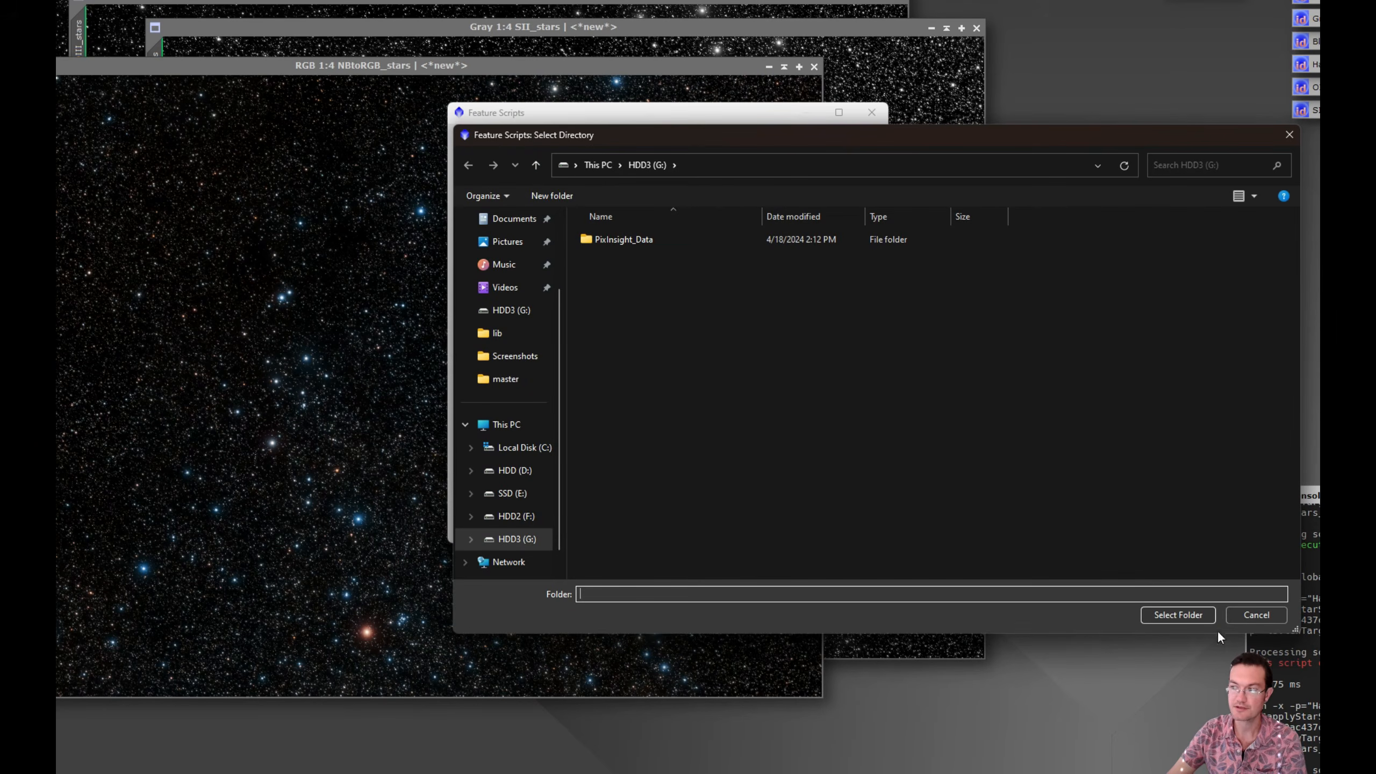
left_click(1290, 134)
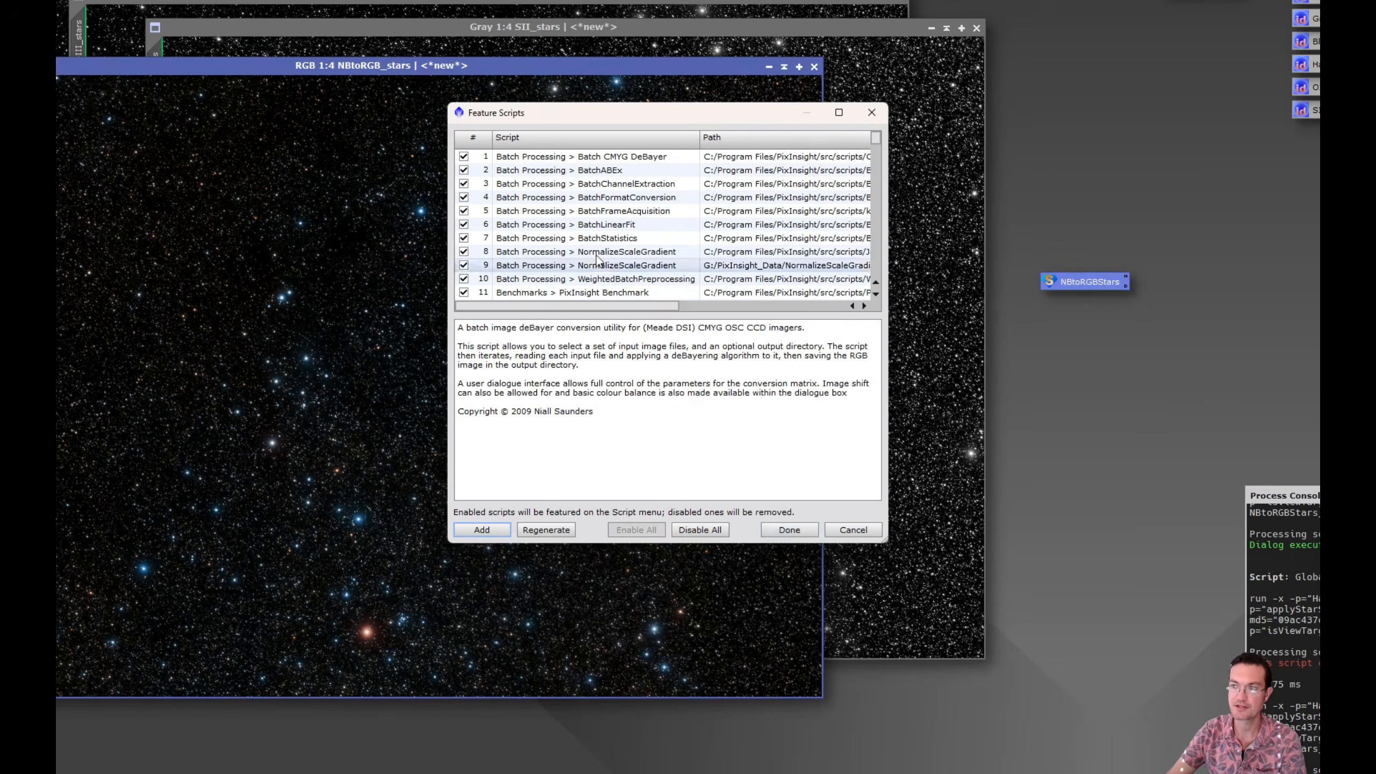
left_click(843, 535)
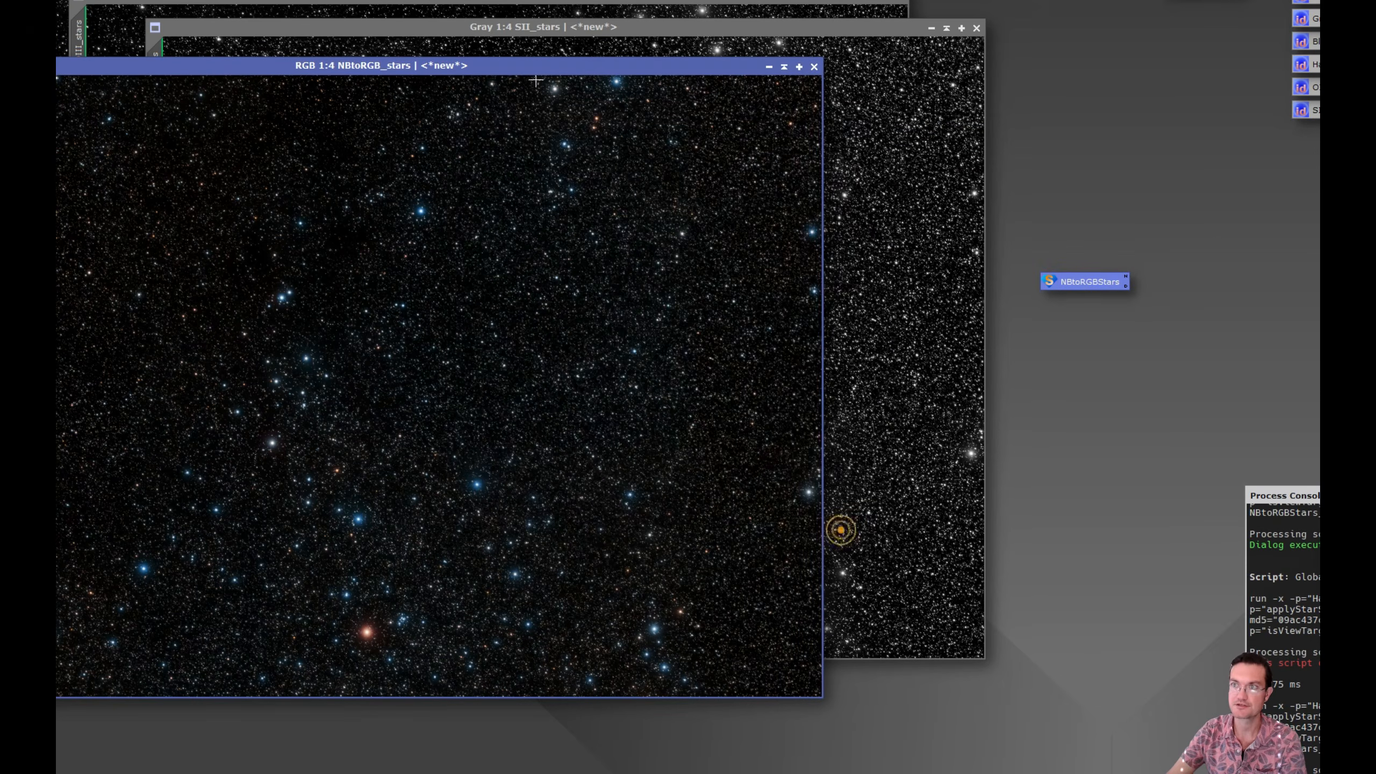
- Locate the NB to RGB Star Combination and Star Stretch scripts among the installed Utilities scripts
mouse_move(338, 139)
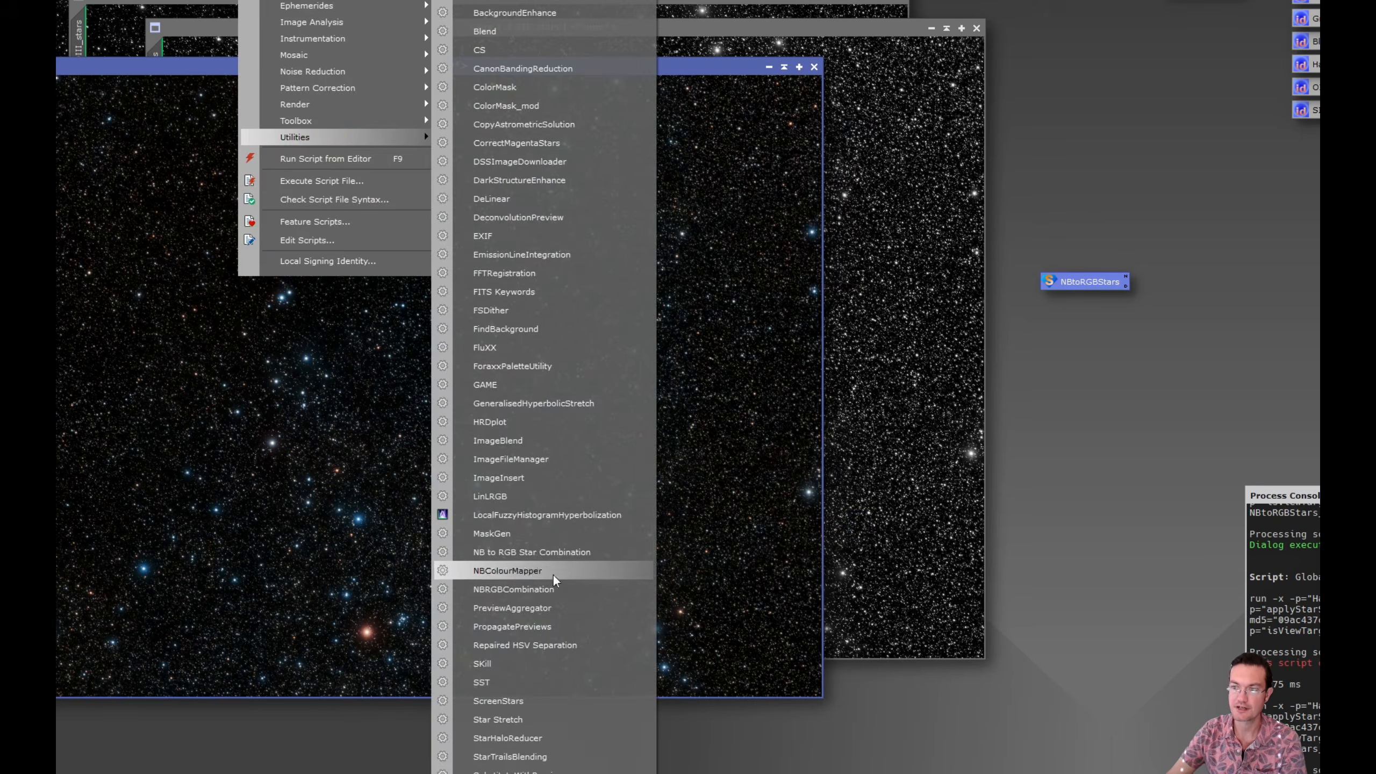
left_click(552, 719)
left_click(758, 500)
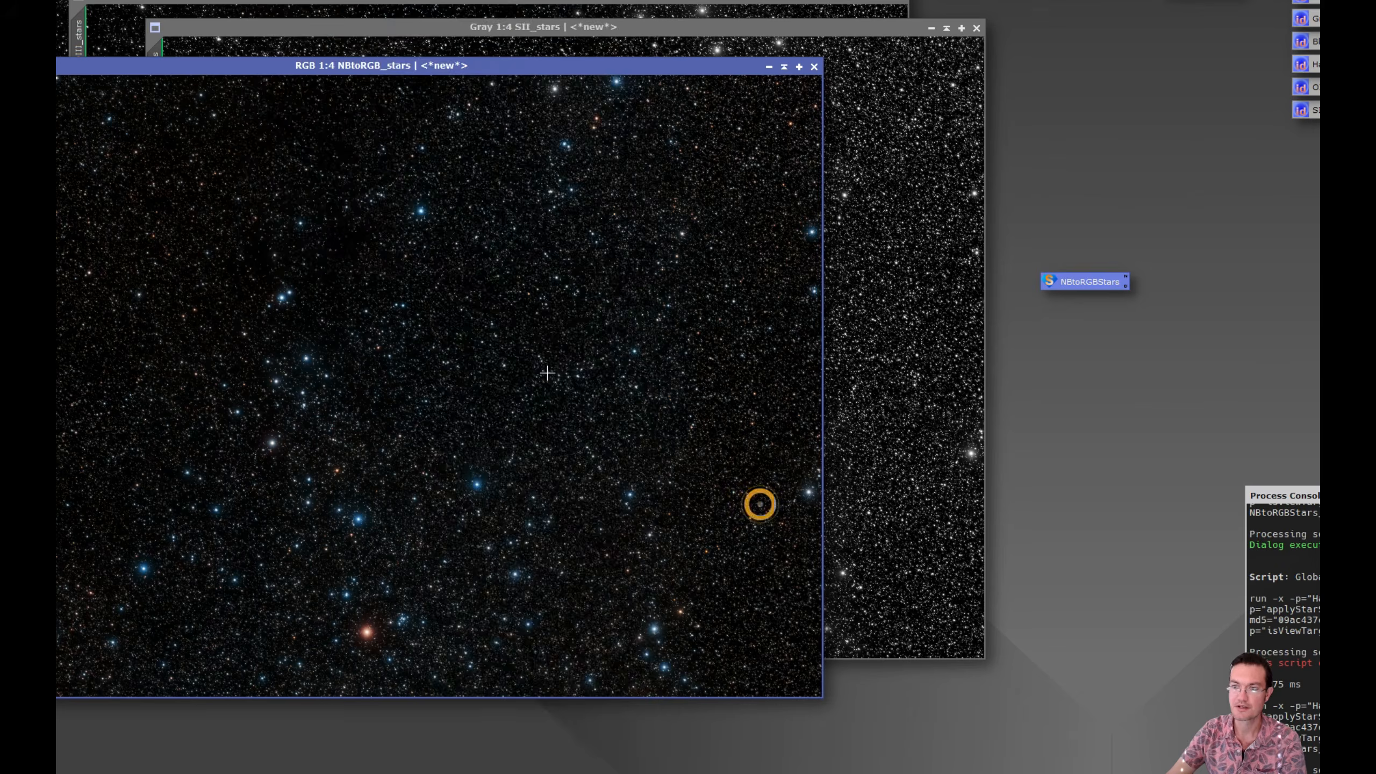